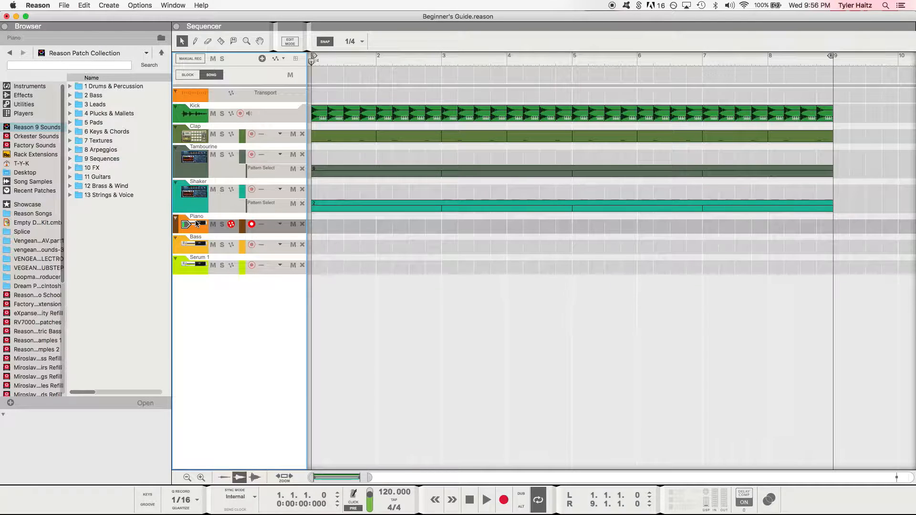
Step: Select the Bass, Serum 1 and Piano tracks one after another to try out their instruments
left_click(224, 249)
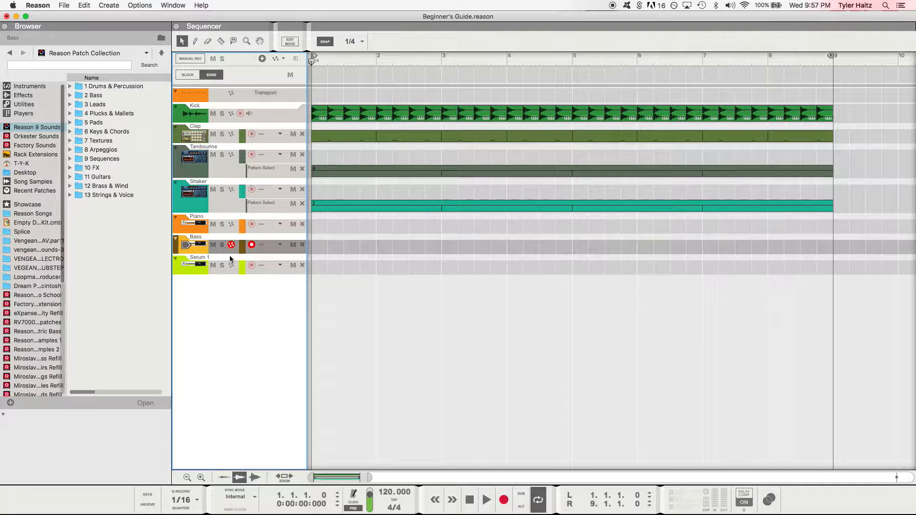
left_click(197, 267)
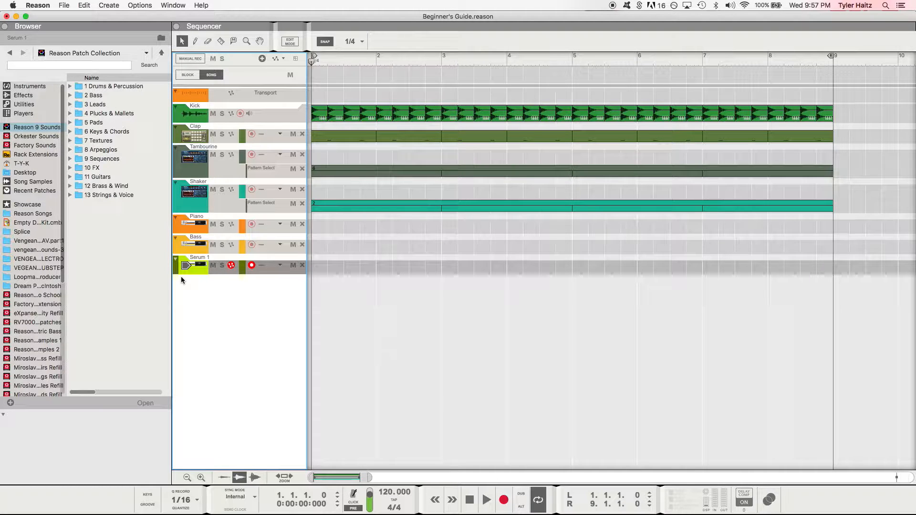
left_click(198, 228)
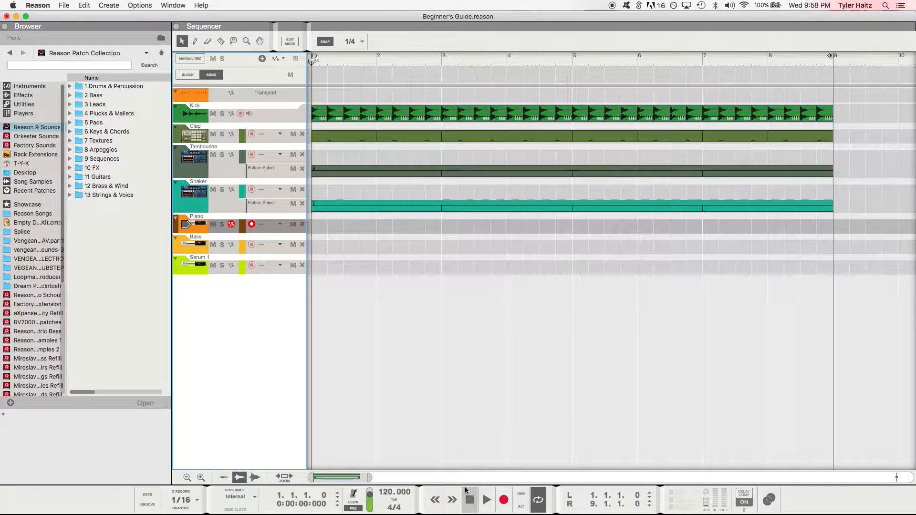
Step: Record an eight-bar part on the Piano track from the start of the song and quantize the recorded clip
left_click(313, 63)
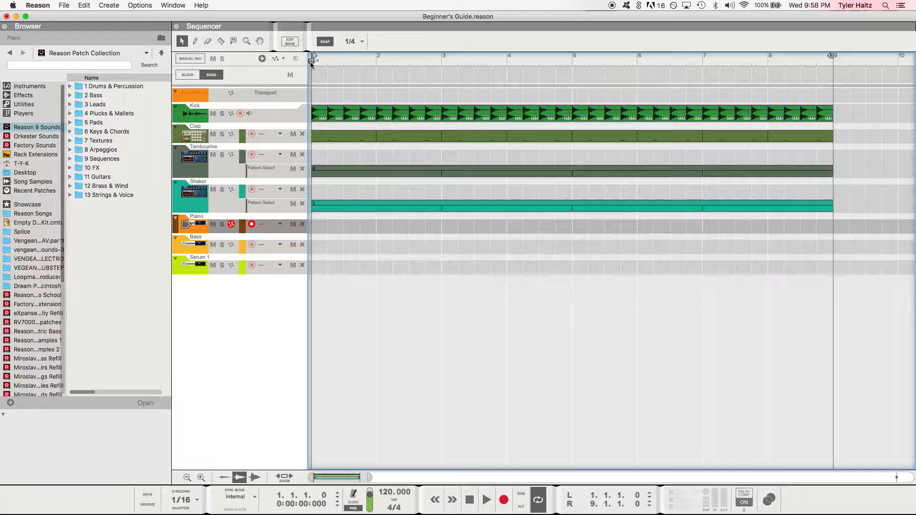
left_click(354, 508)
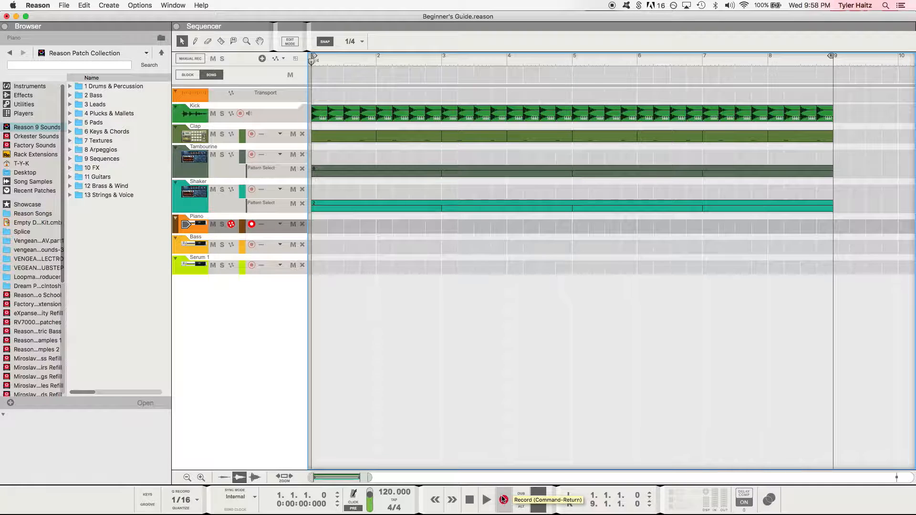
left_click(503, 501)
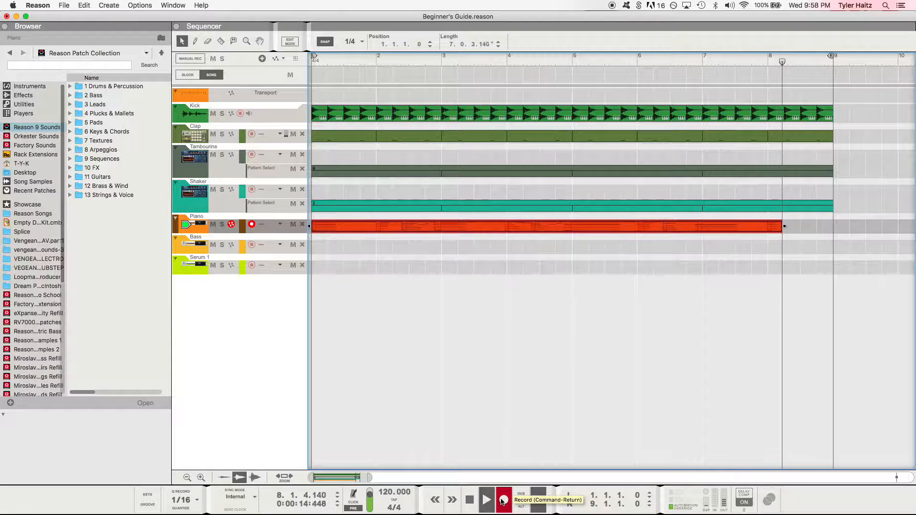
key("space")
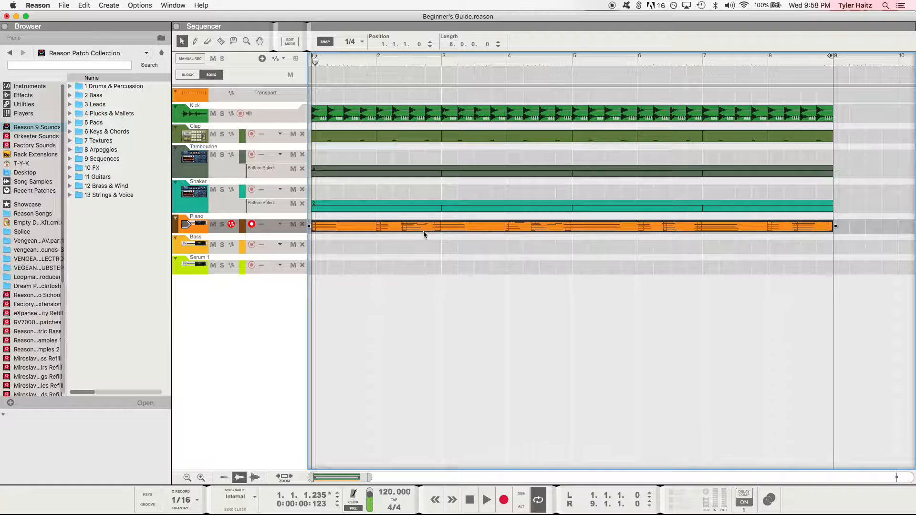
right_click(367, 229)
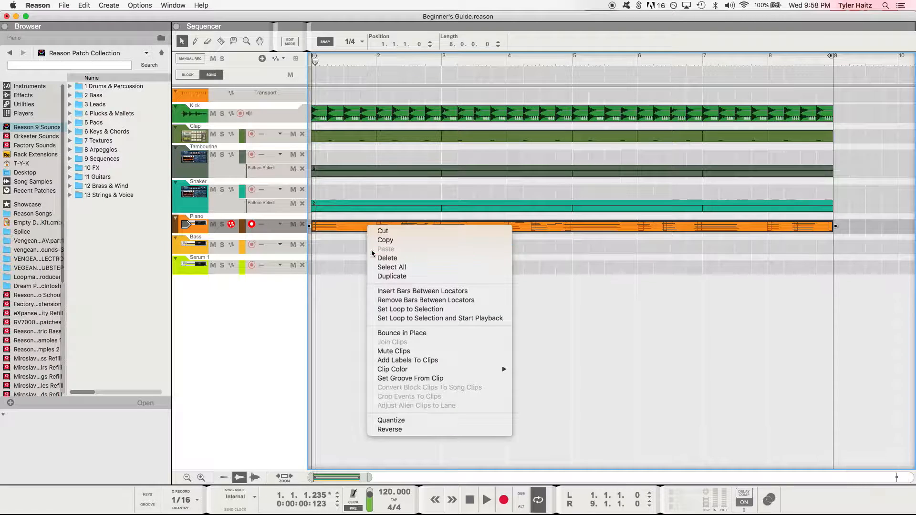
left_click(395, 421)
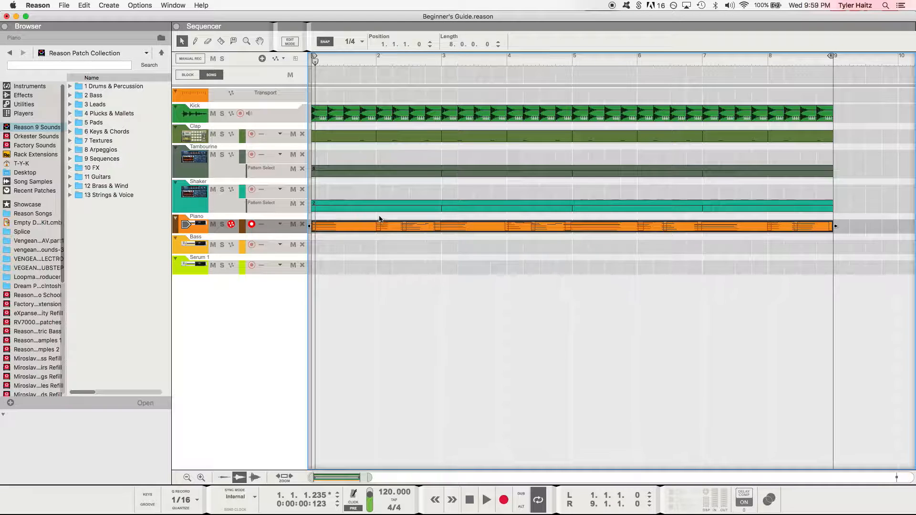
Step: Open the Piano clip for note editing and play it from the start to check the notes
double_click(365, 225)
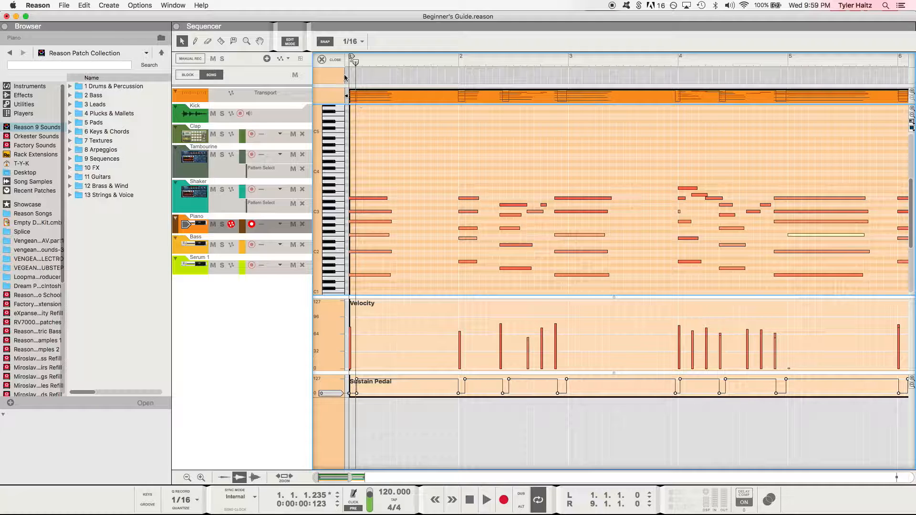
left_click(356, 64)
left_click(350, 61)
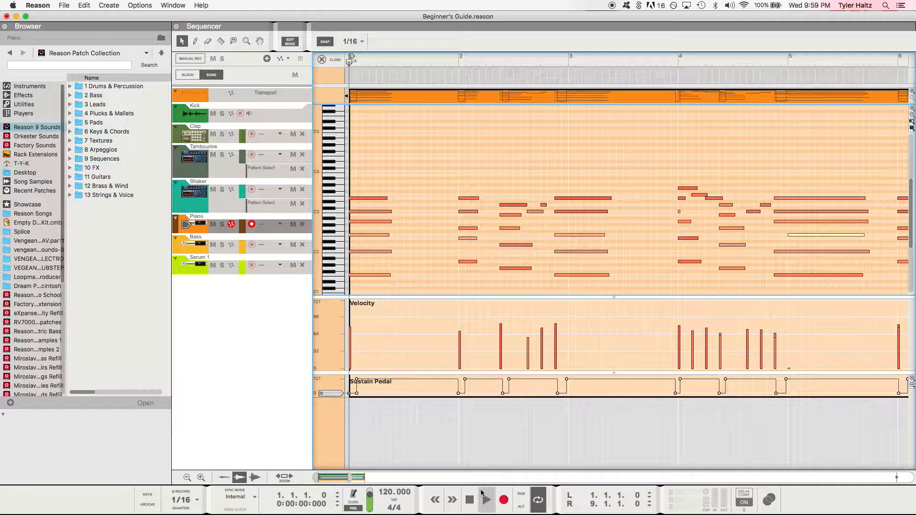
left_click(485, 500)
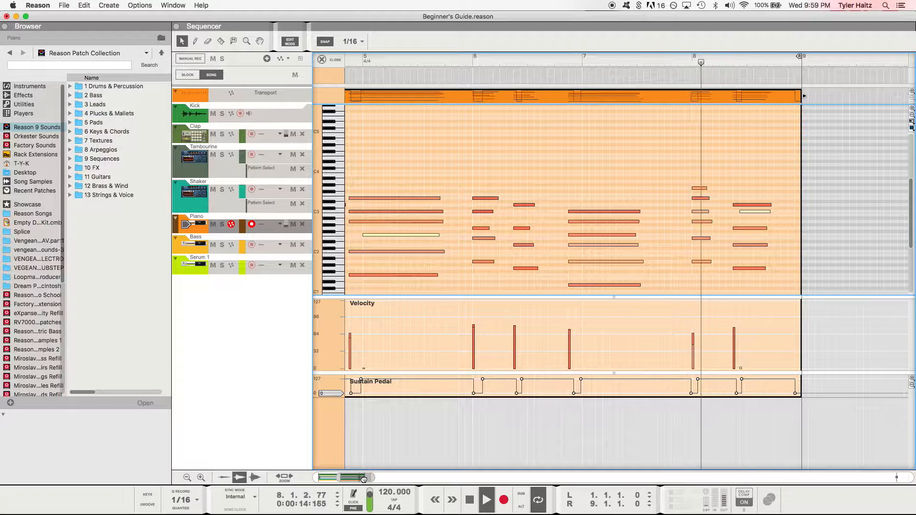
key("space")
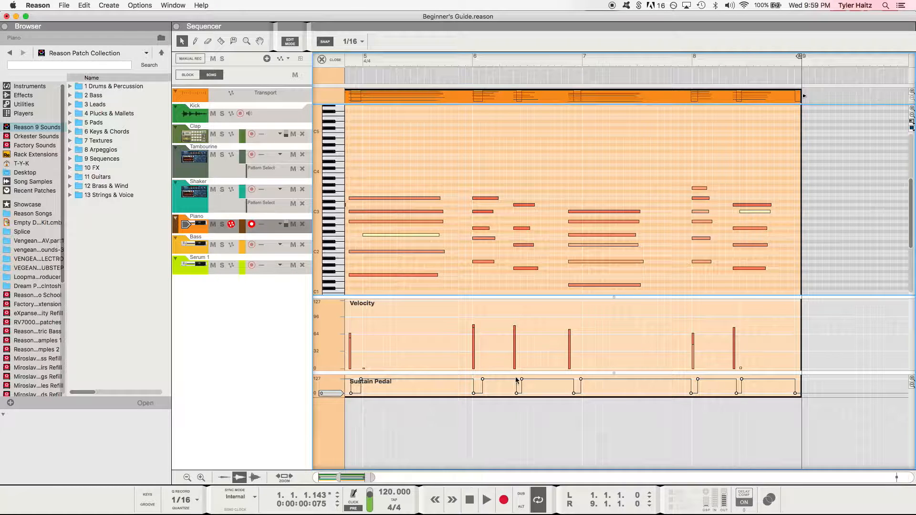
Step: Delete the stray C3 note at bar 4, F2 note at bar 5 and C3 note in bar 8 from the Piano clip, and close its editor
left_click_drag(353, 474, 334, 476)
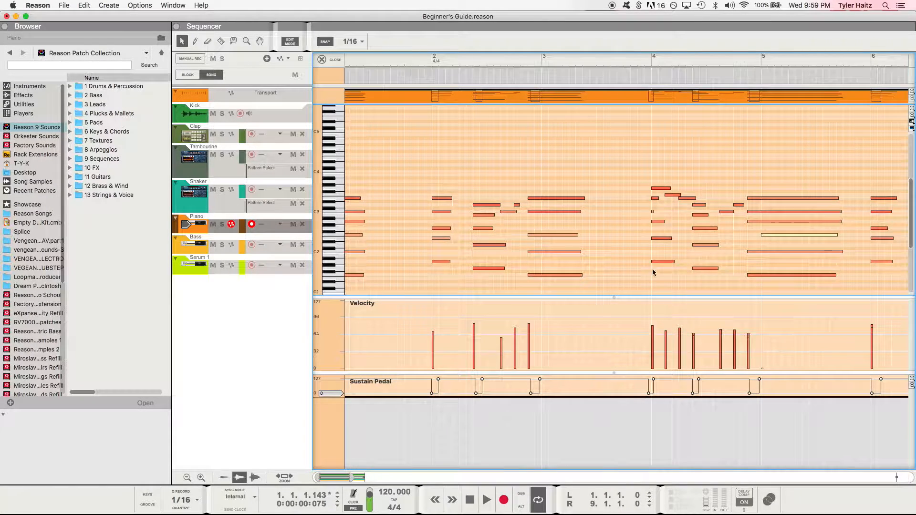
left_click(652, 212)
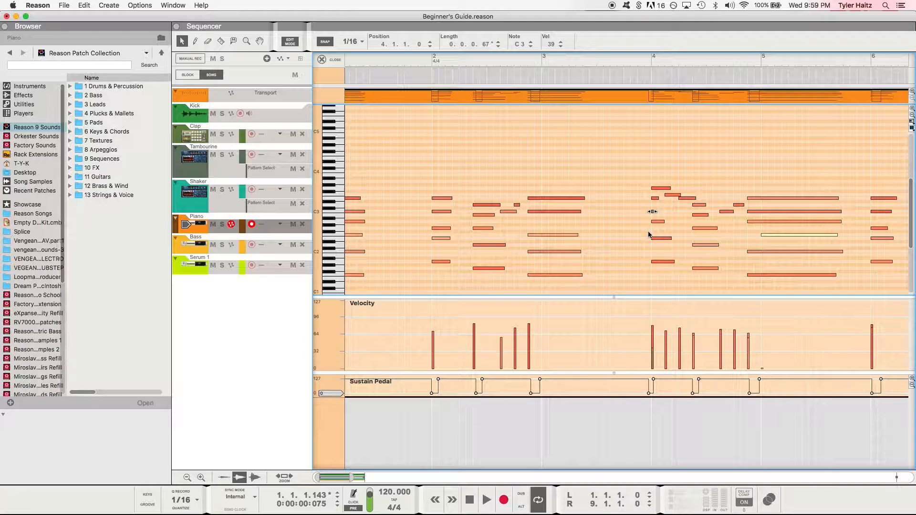
key("Delete")
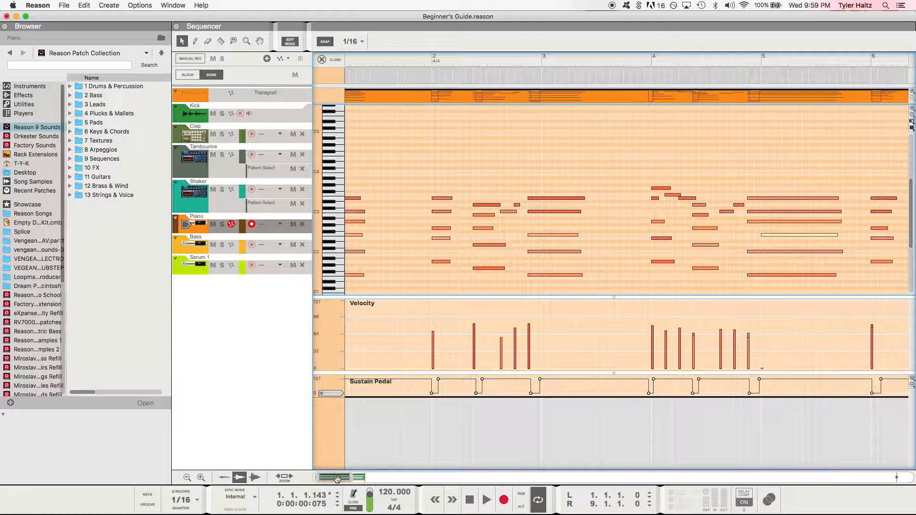
scroll(568, 224, "right", 5)
left_click(571, 233)
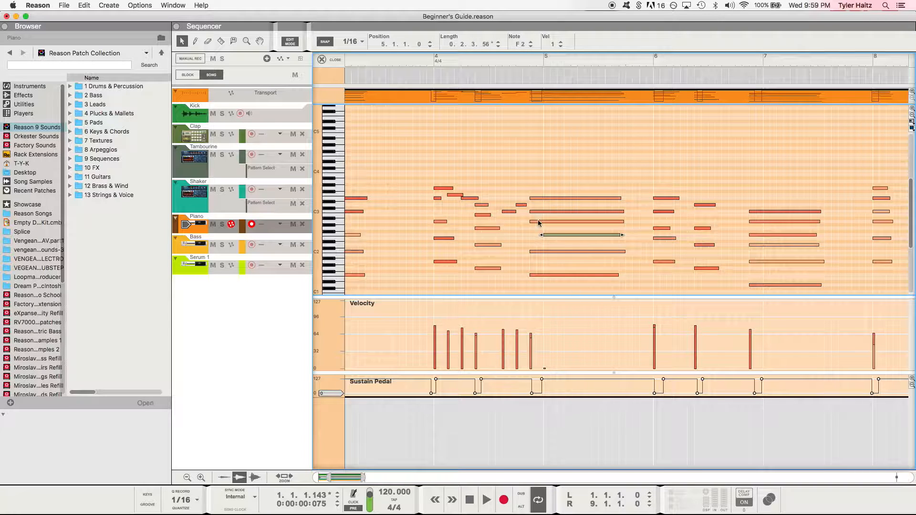
key("Delete")
left_click_drag(349, 478, 372, 478)
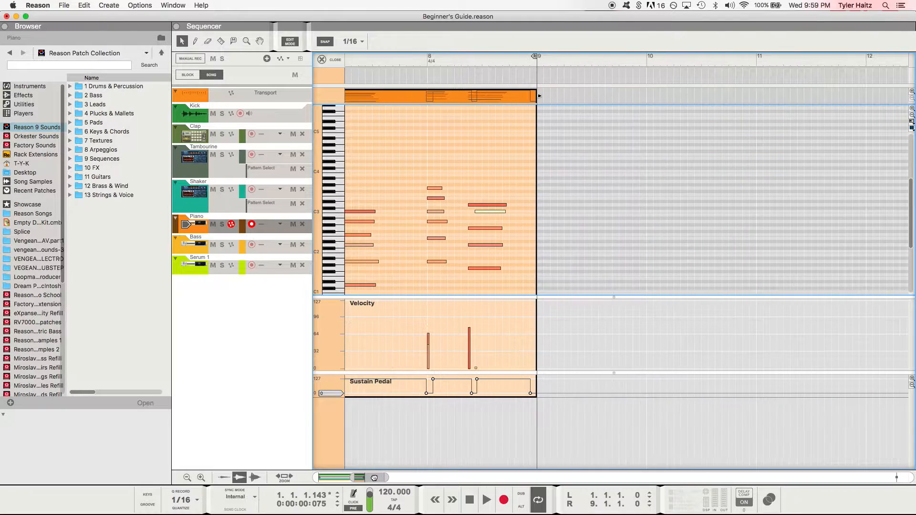
left_click(492, 213)
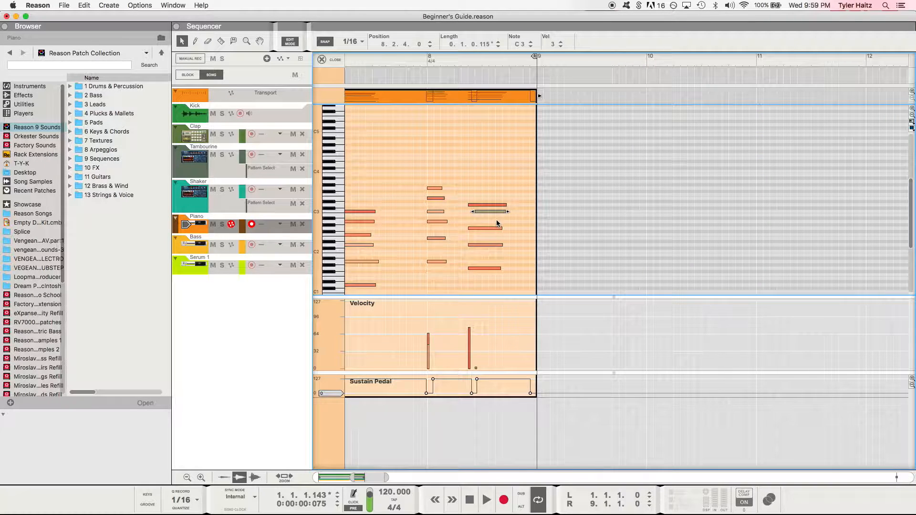
key("Delete")
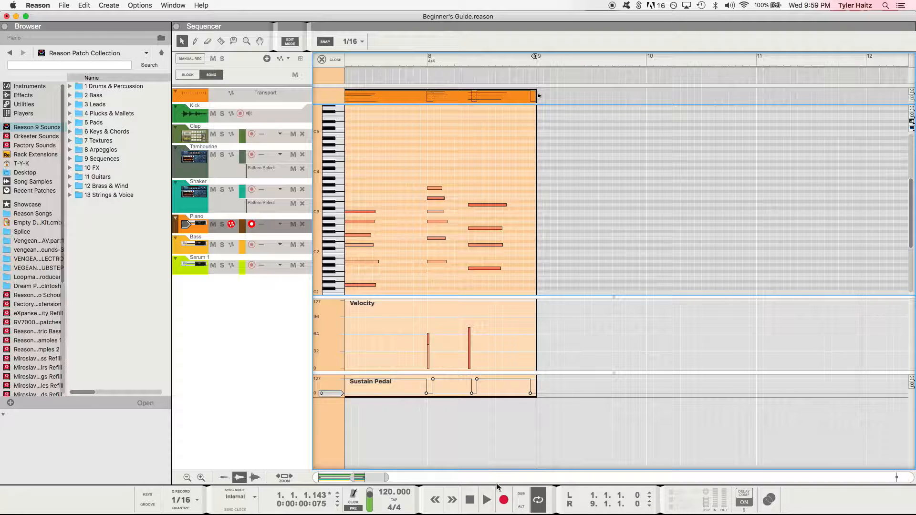
left_click_drag(372, 475, 346, 476)
left_click(323, 59)
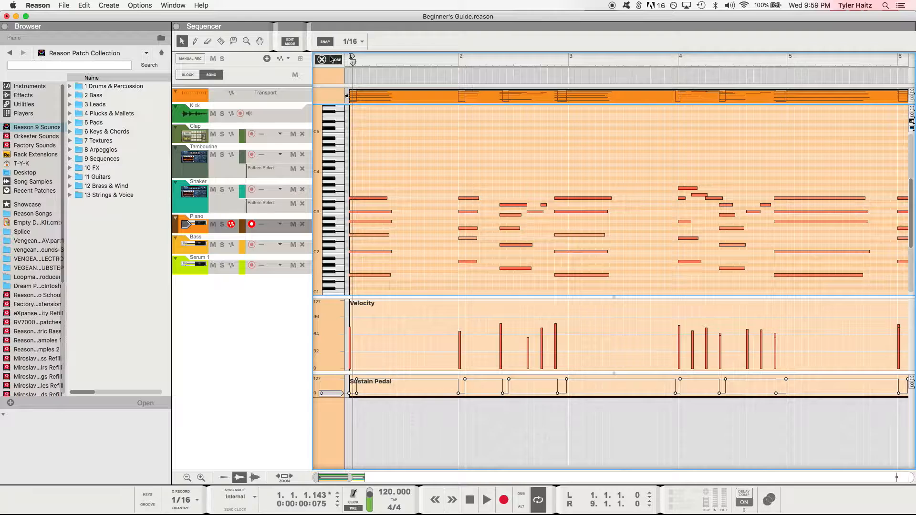
Step: Record an eight-bar bass line on the Bass track from the start of the song and quantize the recorded clip
left_click(196, 248)
left_click(317, 63)
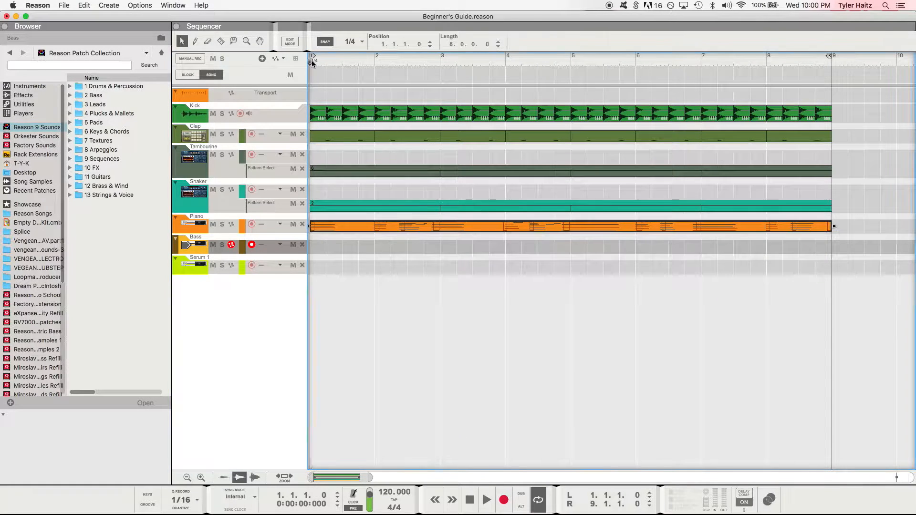
left_click(505, 500)
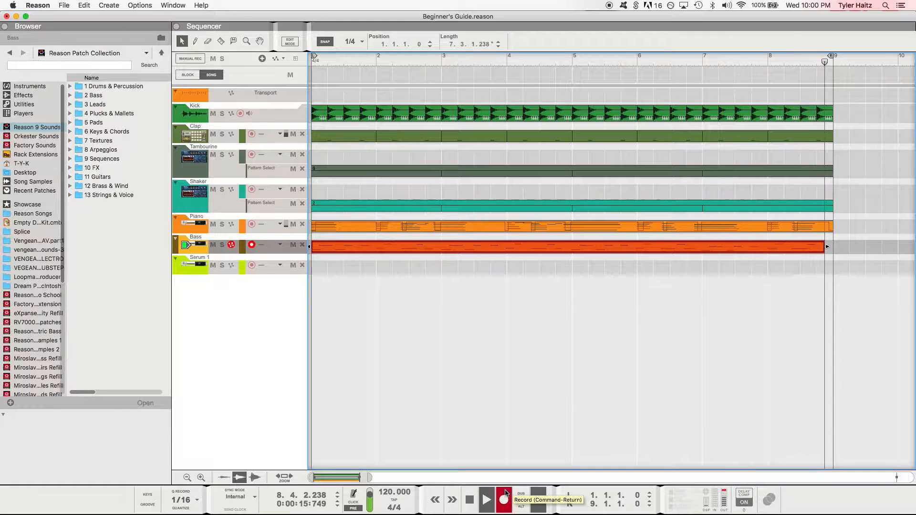
key("space")
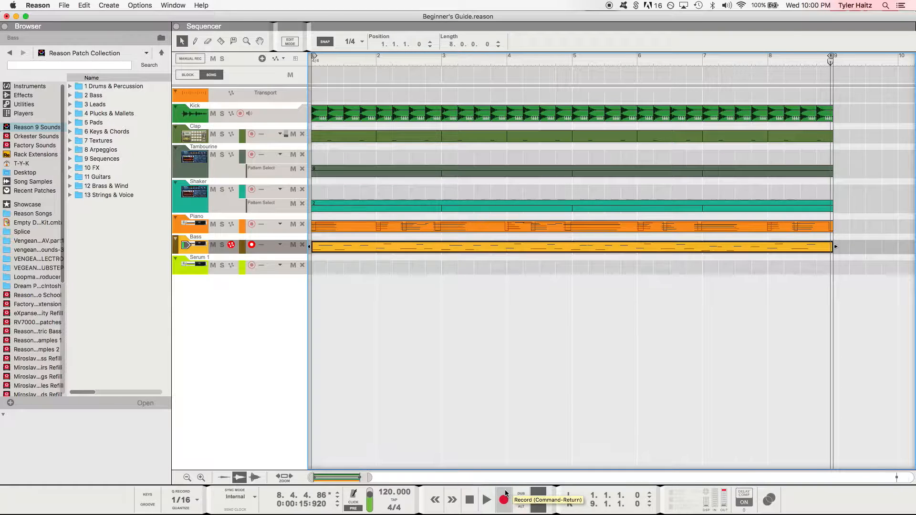
right_click(567, 248)
left_click(591, 440)
Step: Play the song from the start with the Bass clip open for note editing, check its notes through bar 8, and stop playback
left_click(313, 60)
key("space")
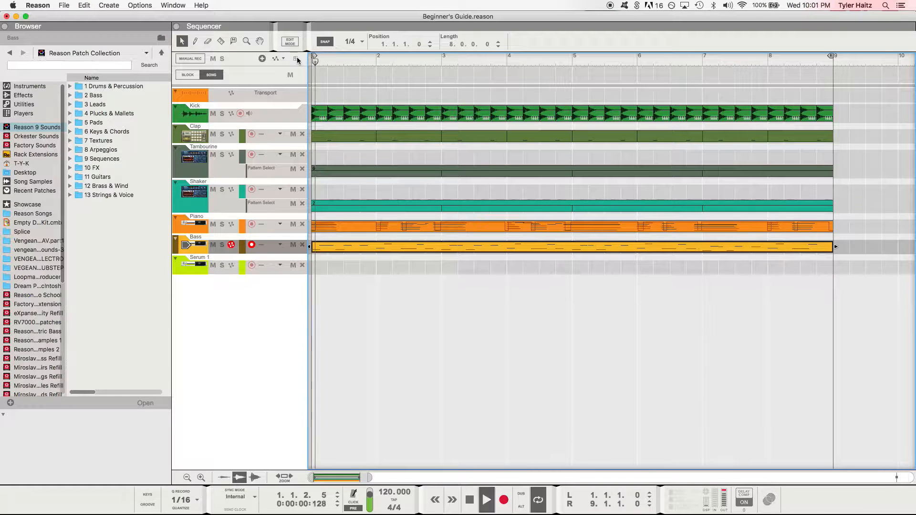
double_click(410, 249)
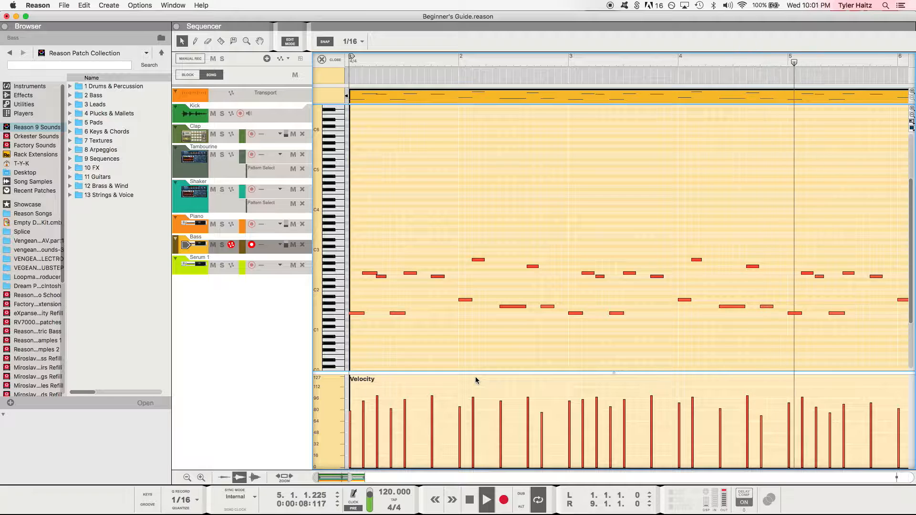
left_click_drag(341, 477, 361, 478)
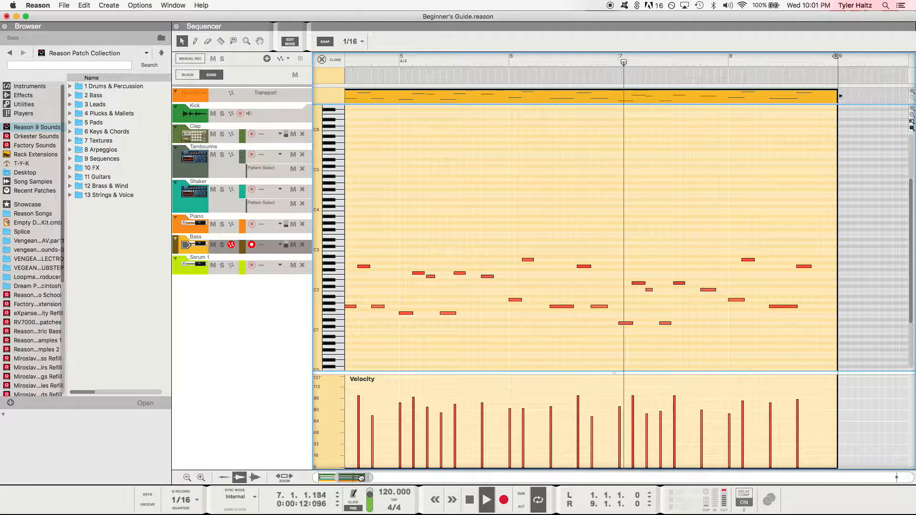
left_click_drag(361, 477, 366, 477)
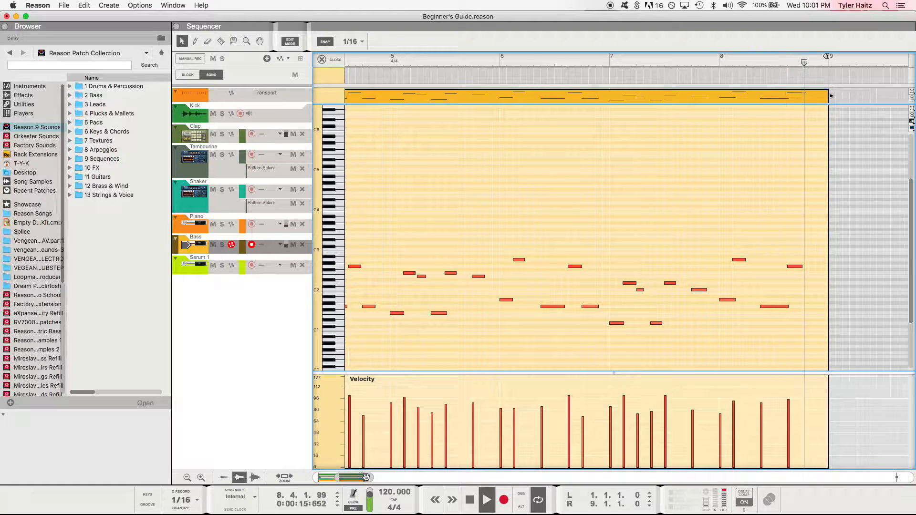
left_click(471, 500)
left_click(471, 500)
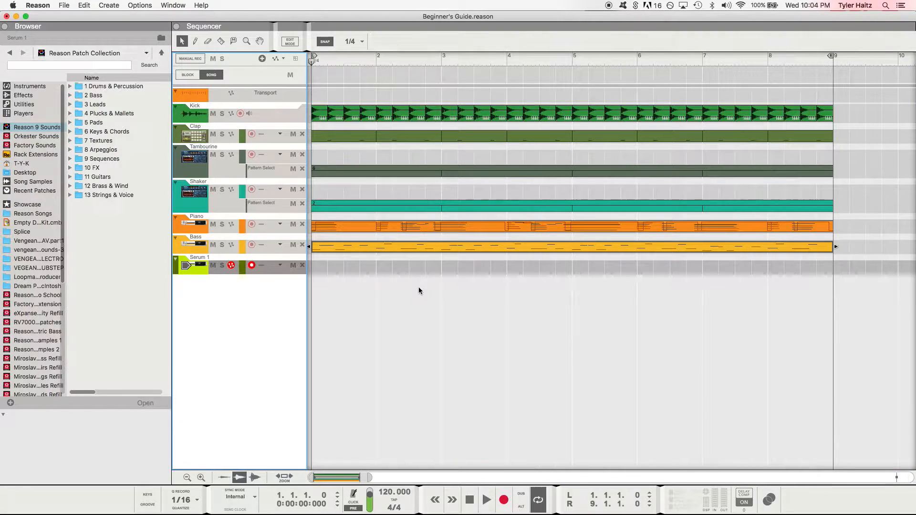
Step: Switch to the rack and look through its devices, from the master section and Kong down to the Serum synth
key("ctrl+Up")
left_click(542, 258)
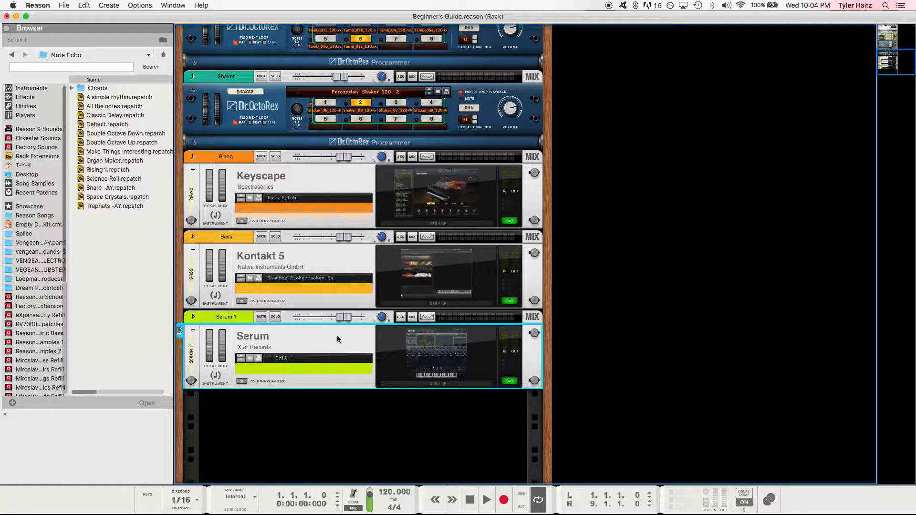
scroll(515, 331, "up", 10)
scroll(515, 331, "down", 5)
scroll(452, 314, "up", 3)
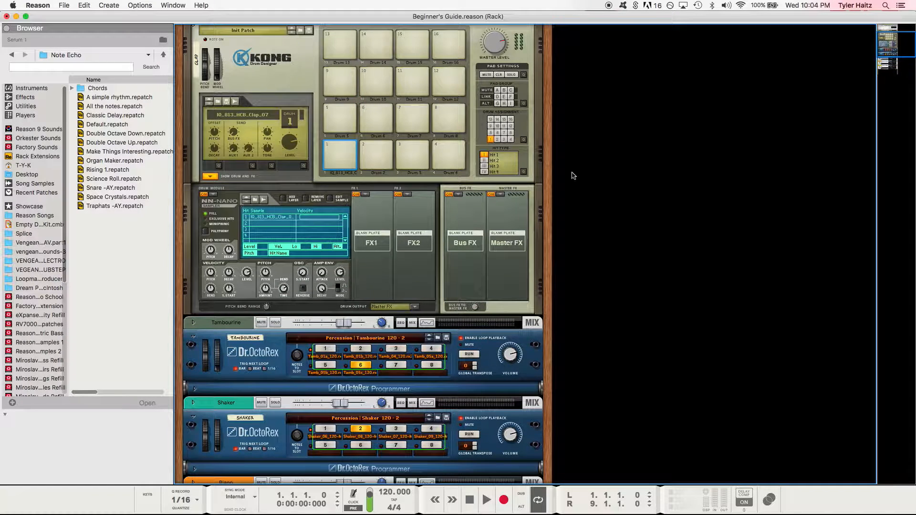
scroll(399, 349, "up", 3)
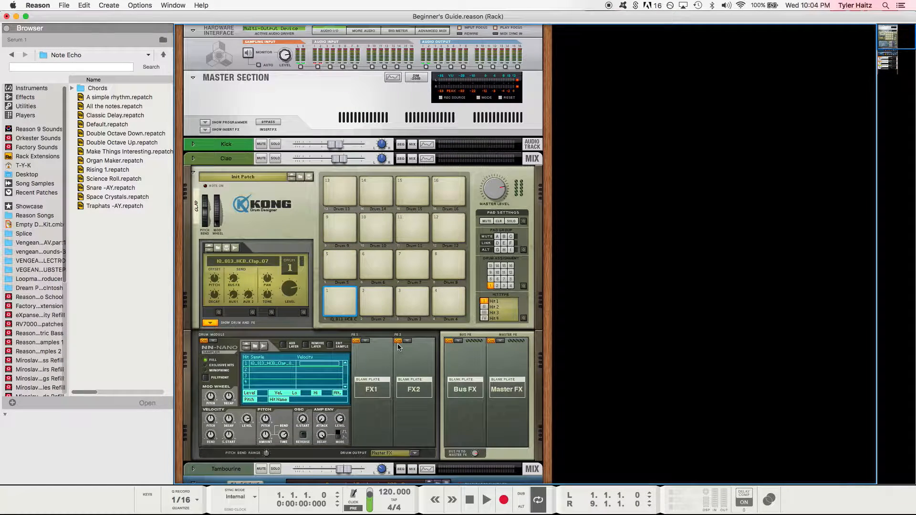
scroll(393, 319, "down", 1)
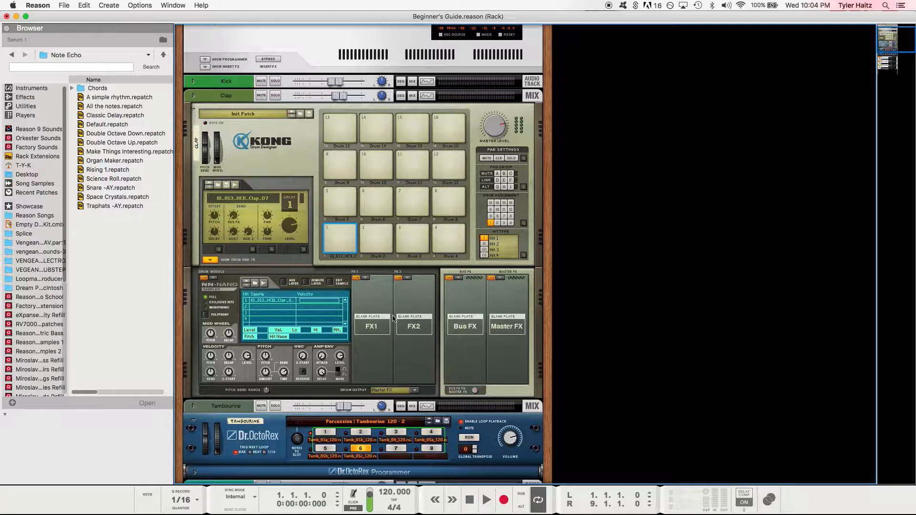
scroll(420, 265, "down", 7)
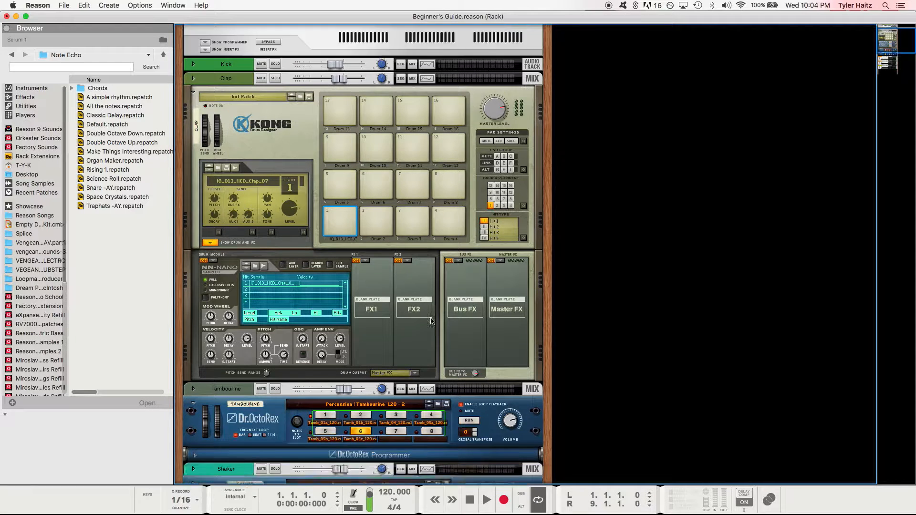
scroll(443, 342, "down", 2)
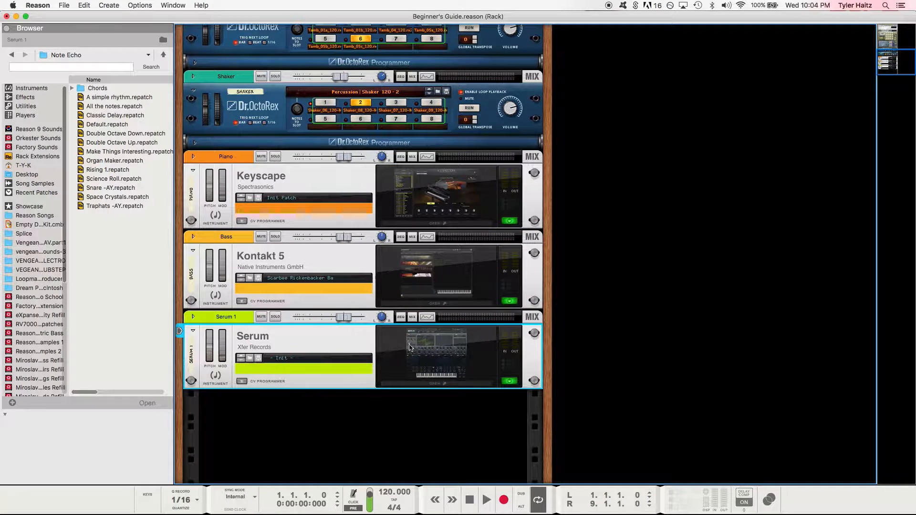
Step: Open the Serum synth's plugin window and switch from the rack back to the sequencer window
left_click(452, 358)
left_click_drag(516, 50, 535, 52)
key("ctrl+Up")
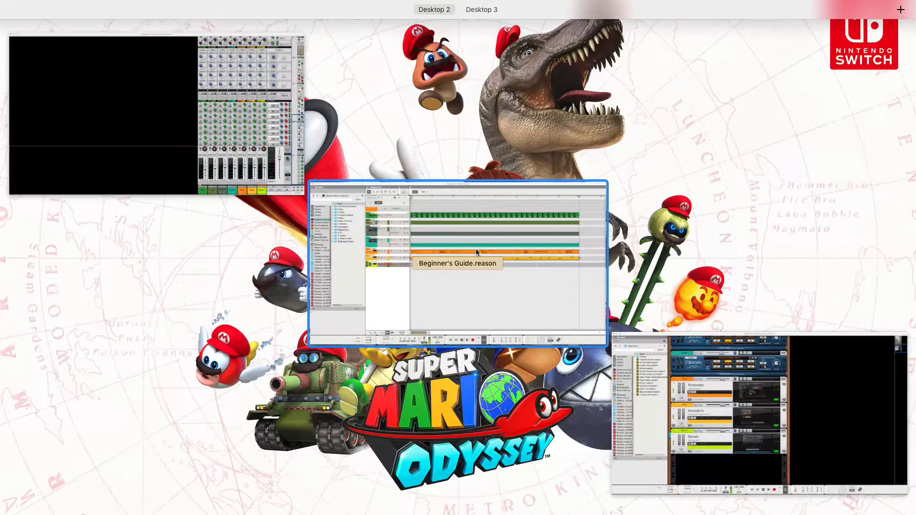
left_click(476, 249)
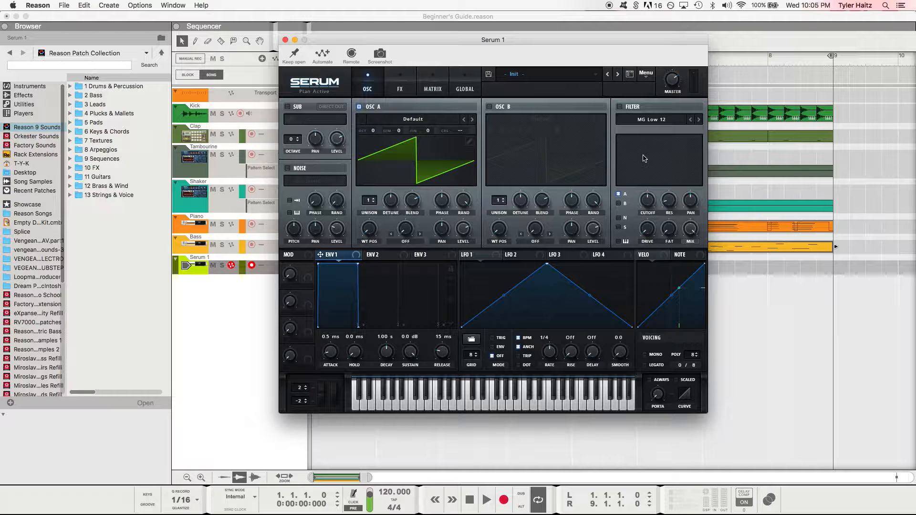
Step: Try the MG Low 12 filter on oscillator A at different cutoff frequencies and switch the filter off again
left_click(619, 107)
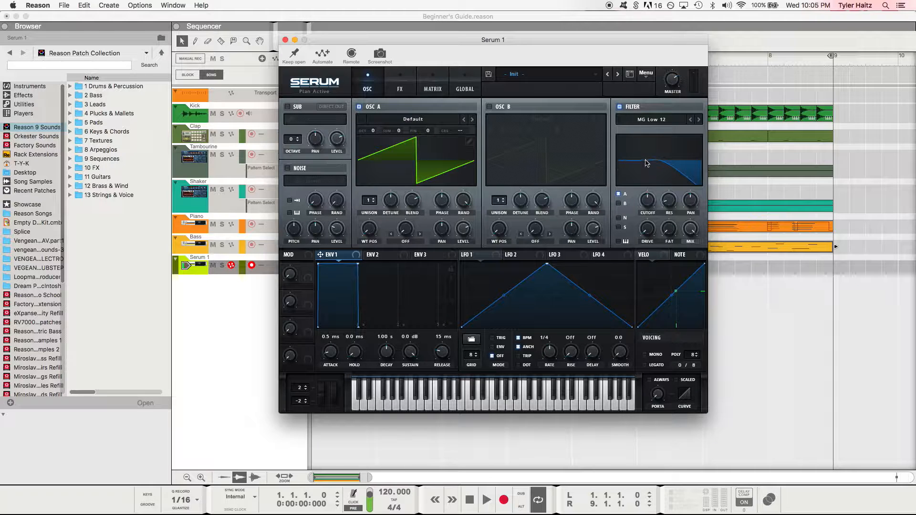
left_click_drag(649, 202, 649, 201)
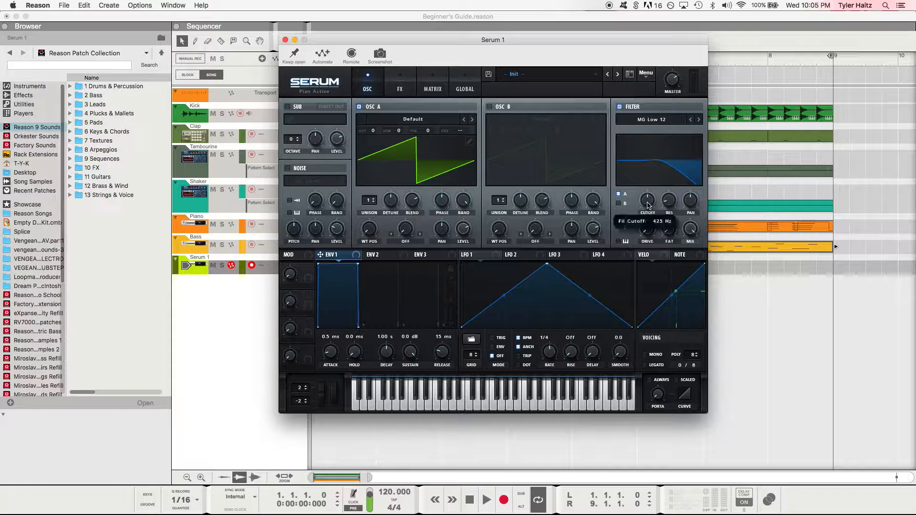
scroll(649, 201, "up", 5)
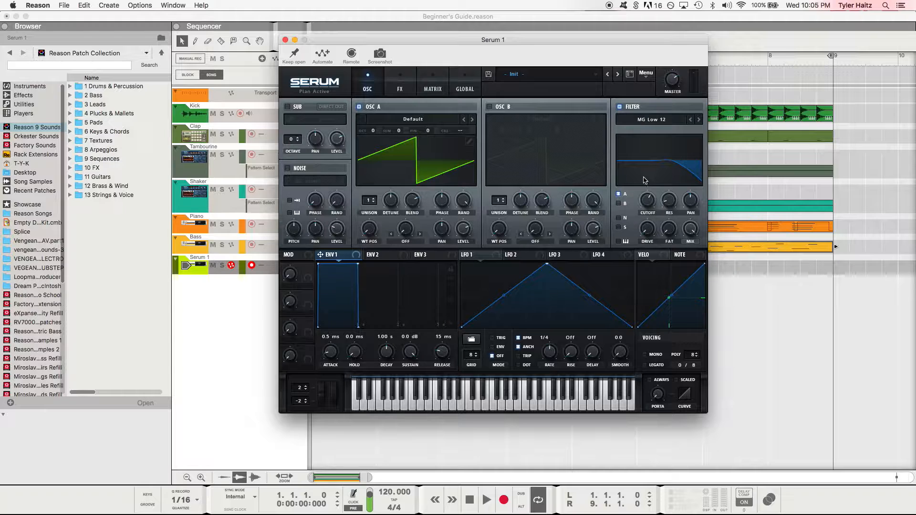
left_click(620, 107)
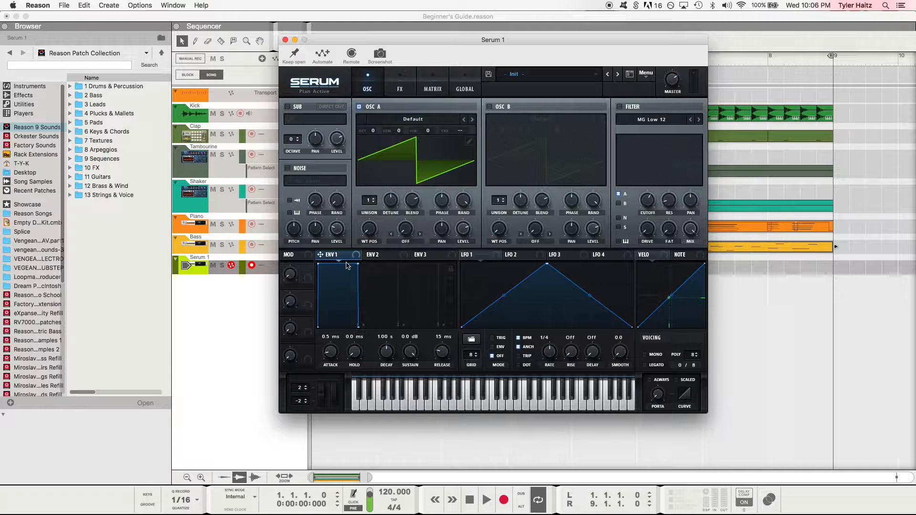
Step: View Envelopes 2 and 3, and try Envelope 1's attack between 0.0 ms and 1.01 s before returning it to 0.5 ms
left_click(384, 257)
left_click(415, 257)
left_click(381, 256)
left_click(347, 256)
left_click(361, 264)
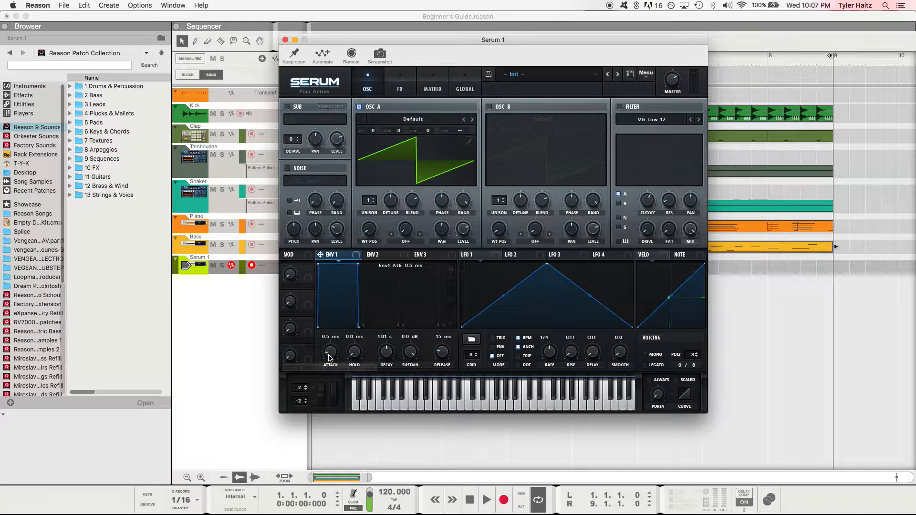
left_click_drag(329, 358, 336, 388)
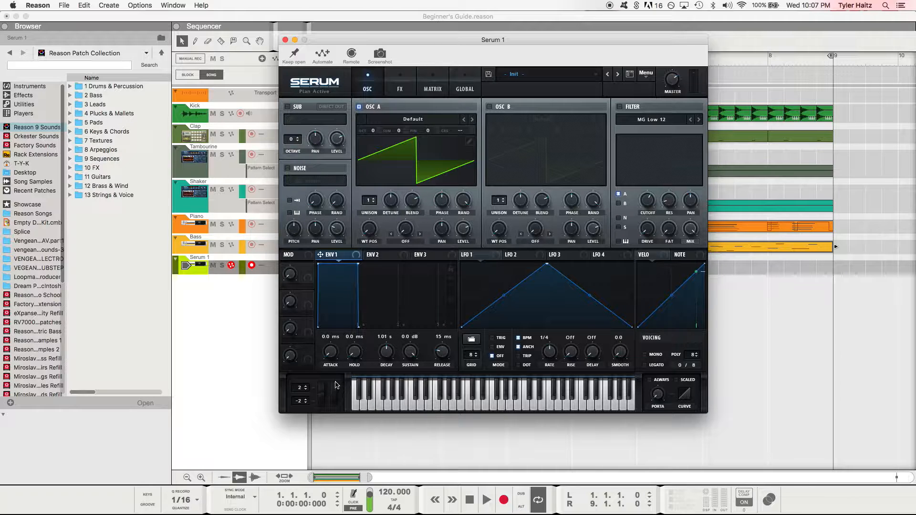
left_click_drag(336, 356, 336, 344)
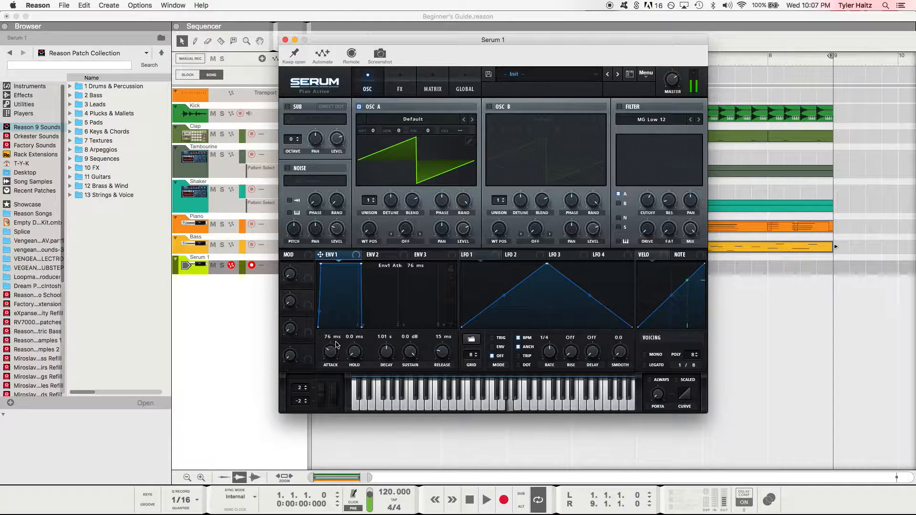
left_click_drag(335, 343, 344, 329)
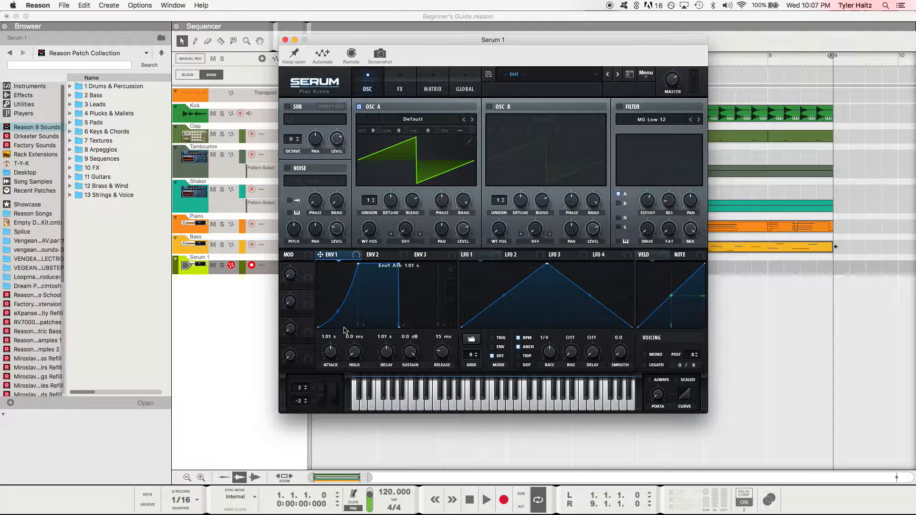
left_click_drag(346, 331, 343, 362)
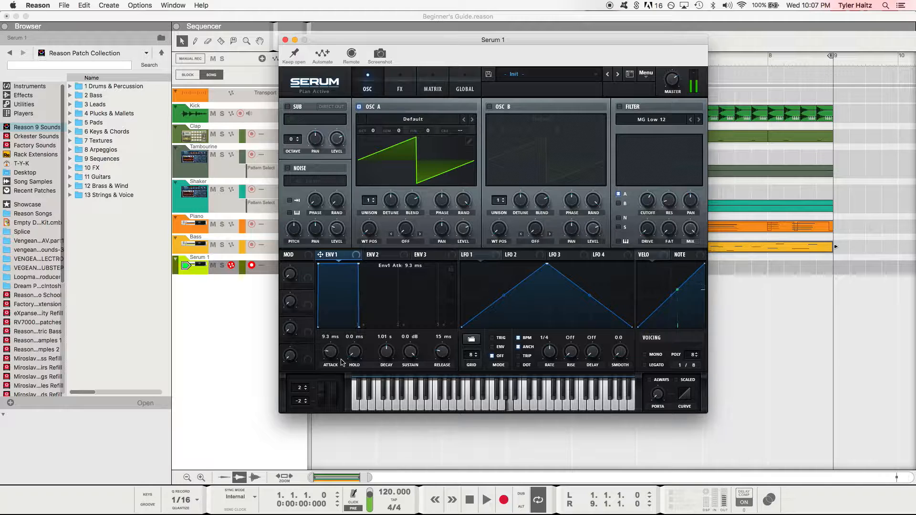
left_click_drag(341, 358, 337, 362)
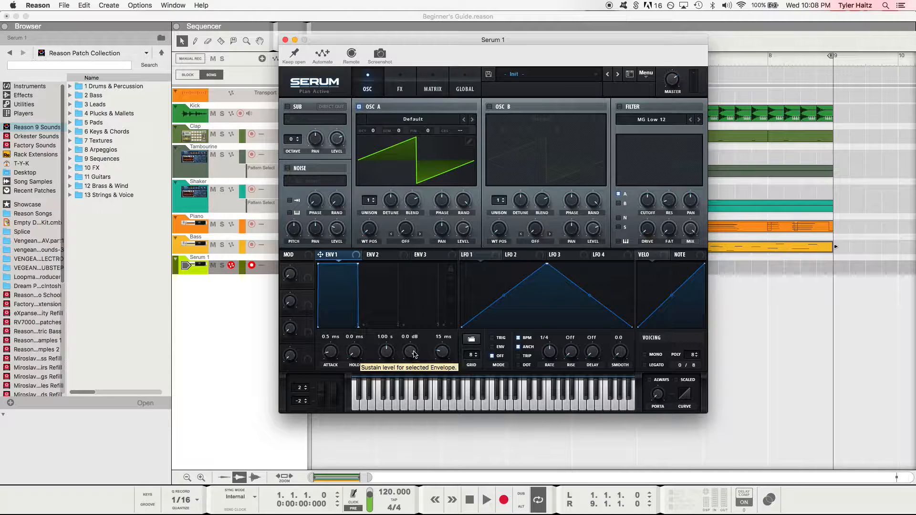
Step: Try Envelope 1's sustain at several levels from silence up to 0.0 dB, ending at -10.0 dB
left_click_drag(414, 354, 419, 401)
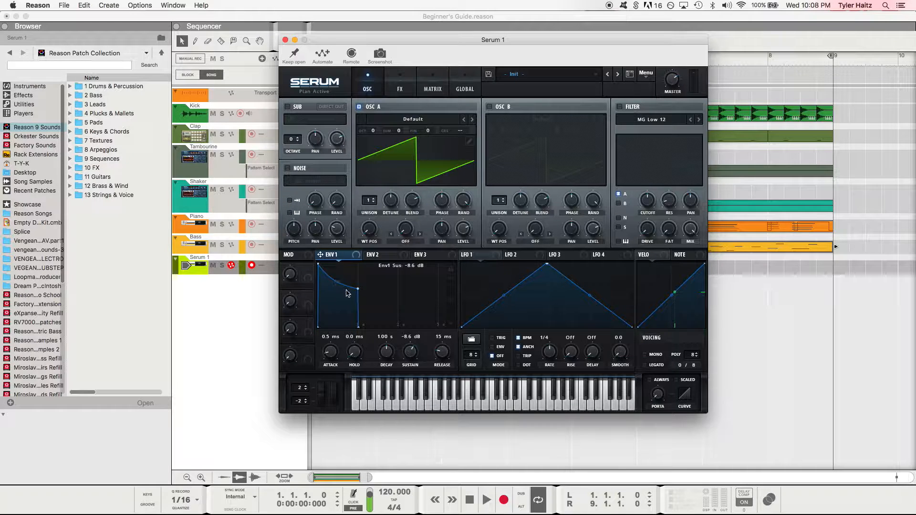
left_click_drag(410, 352, 408, 365)
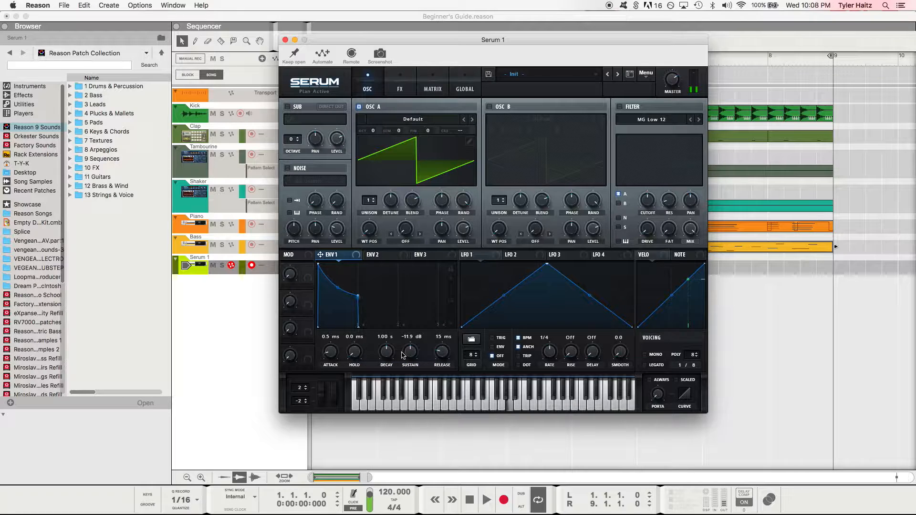
left_click_drag(409, 355, 412, 433)
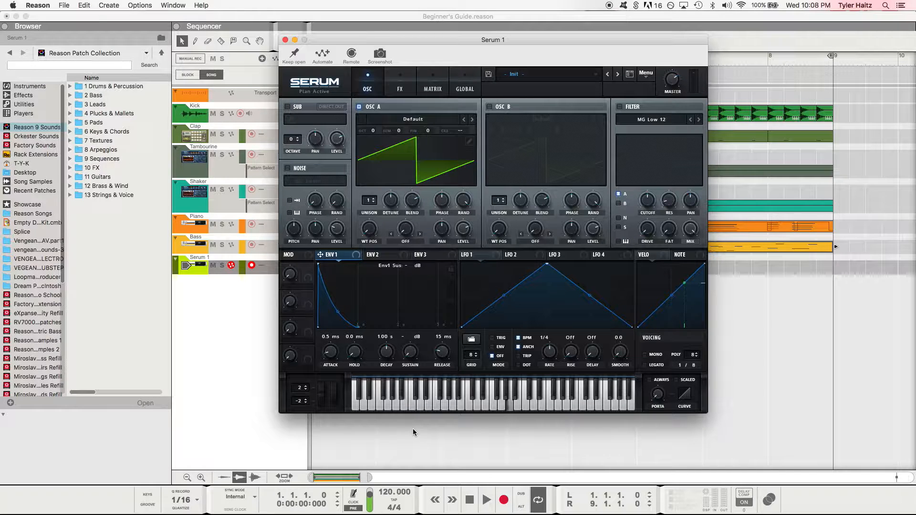
left_click_drag(413, 428, 431, 261)
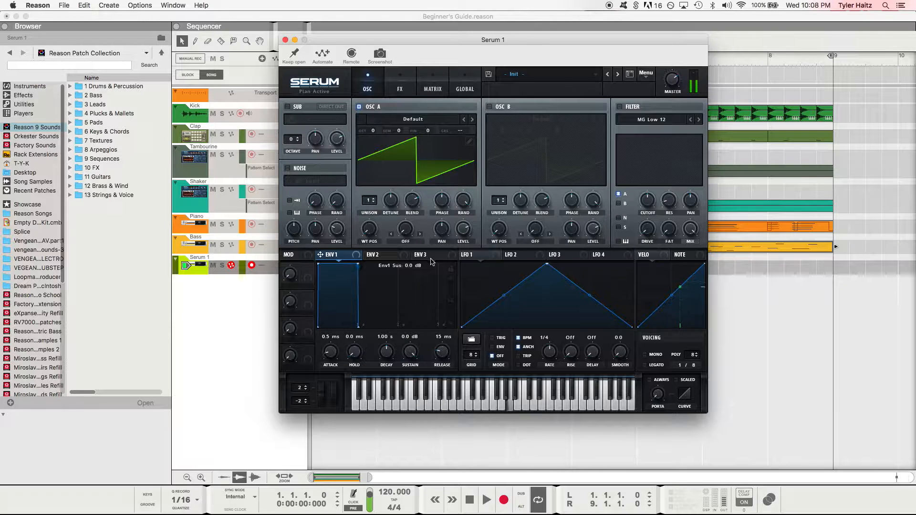
left_click_drag(414, 357, 391, 382)
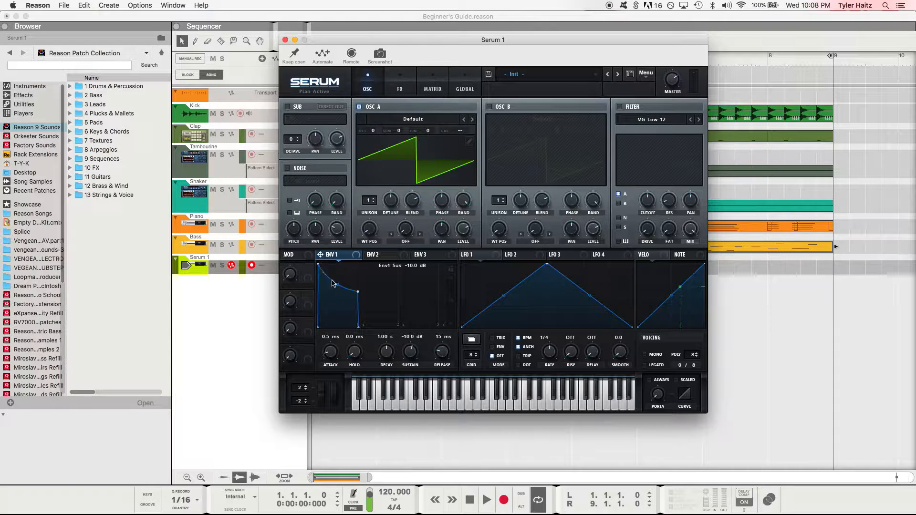
Step: Set Envelope 1's decay to 1.04 s and its release to 473 ms
left_click_drag(389, 356, 392, 376)
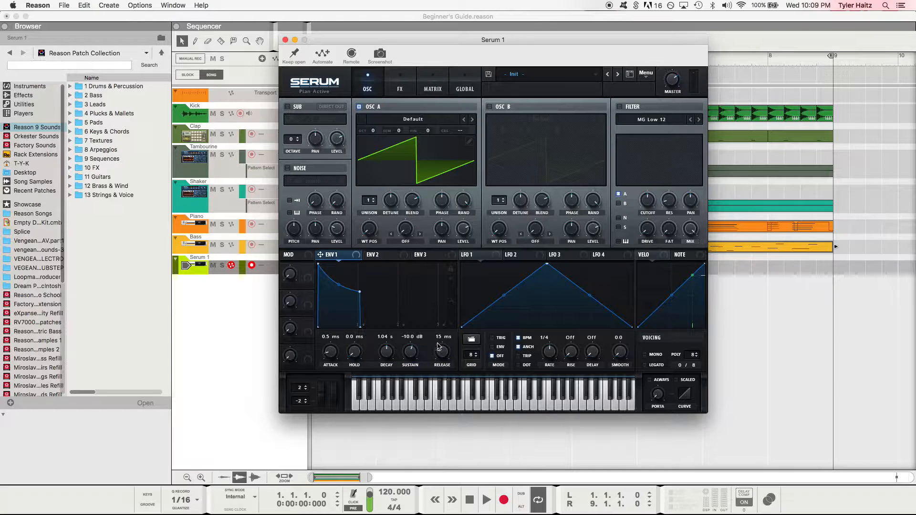
left_click_drag(443, 352, 450, 320)
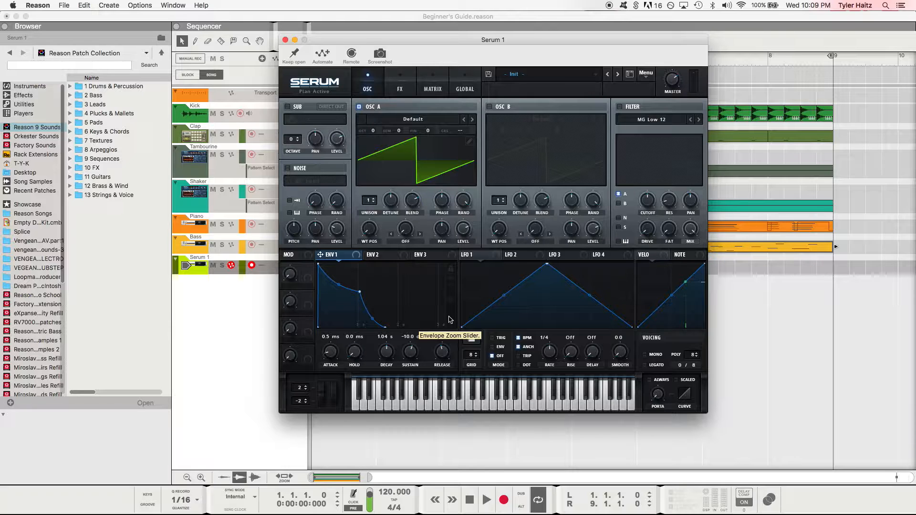
left_click_drag(446, 352, 445, 357)
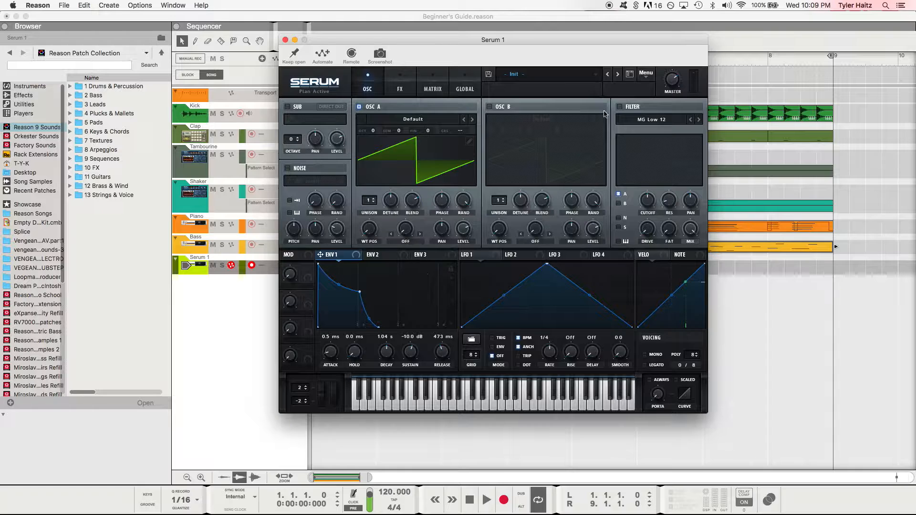
Step: Reset Serum to the init preset and give oscillator A 7 unison voices with a detune of 0.07
left_click(647, 72)
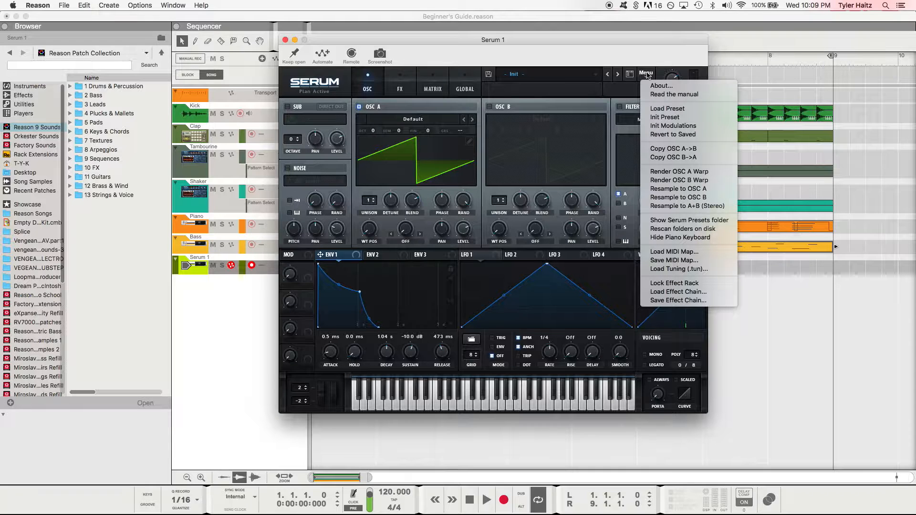
left_click(674, 118)
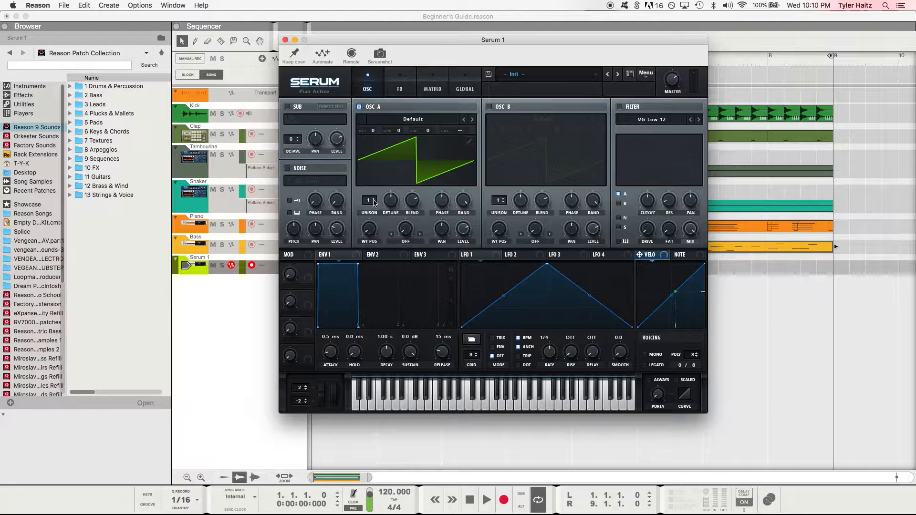
scroll(374, 200, "up", 4)
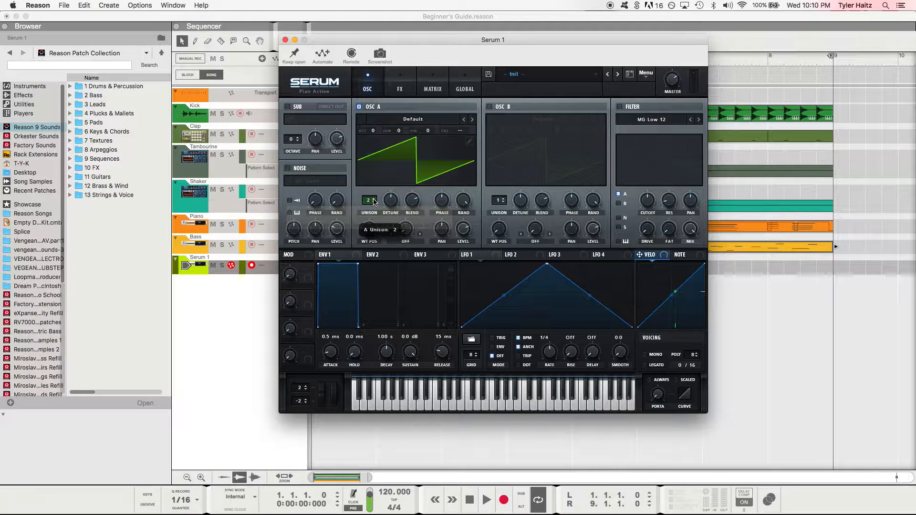
scroll(374, 201, "up", 2)
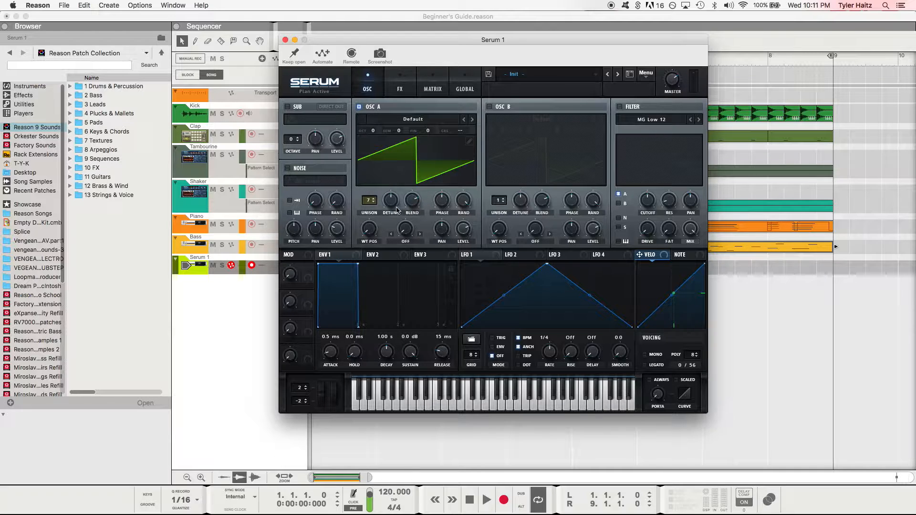
left_click_drag(392, 203, 398, 233)
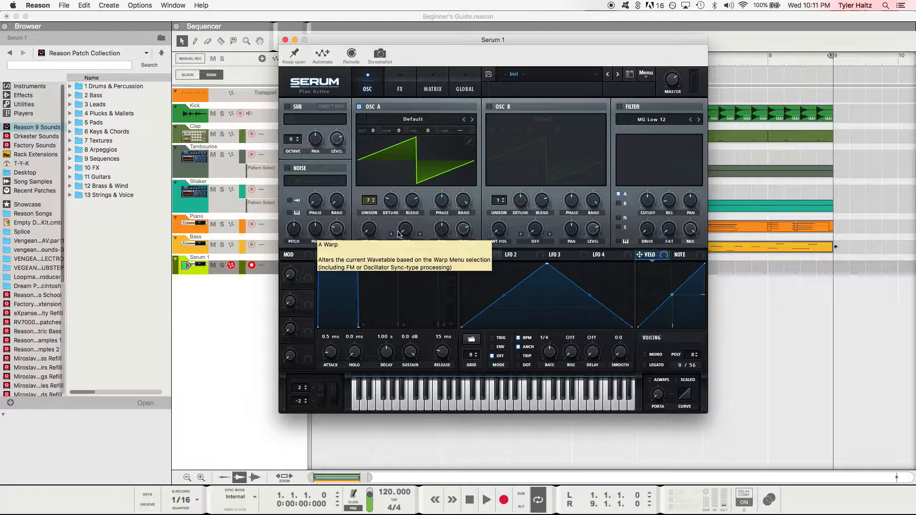
left_click_drag(392, 205, 394, 205)
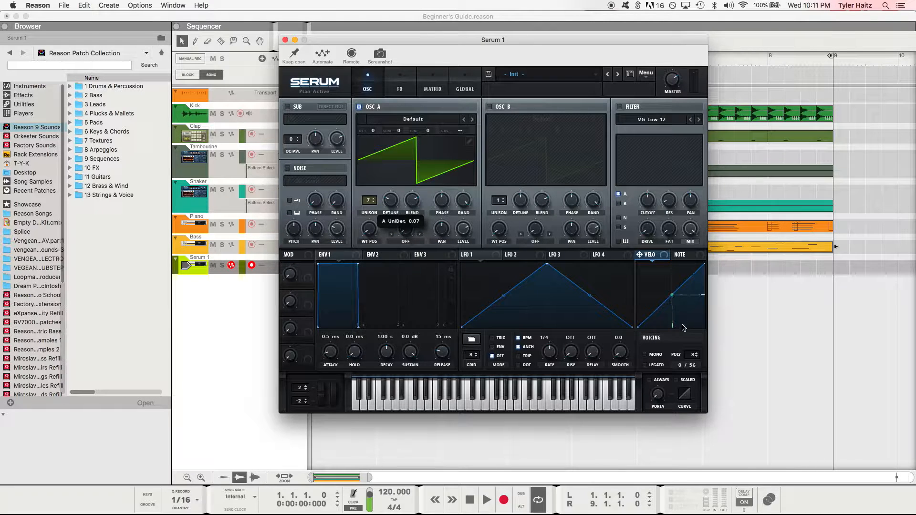
Step: Set the voicing to mono and turn on the sub oscillator at octave -1
left_click(648, 358)
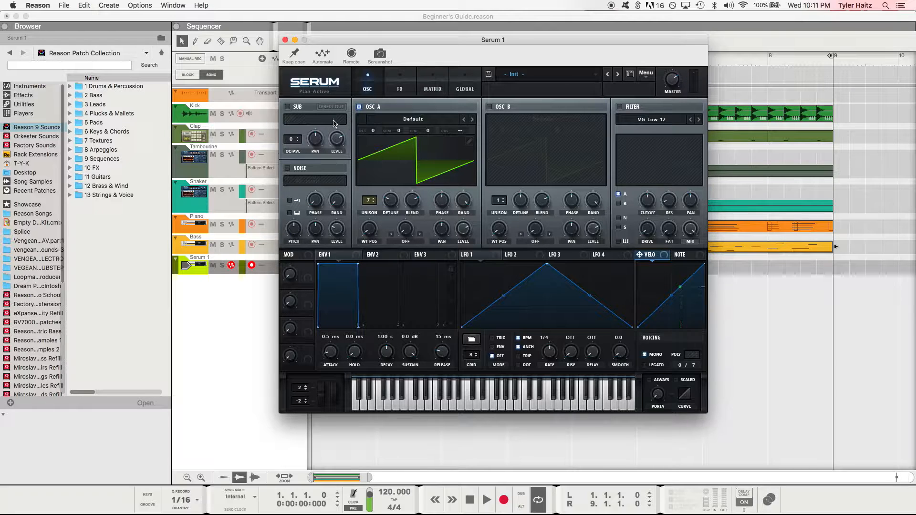
left_click(288, 107)
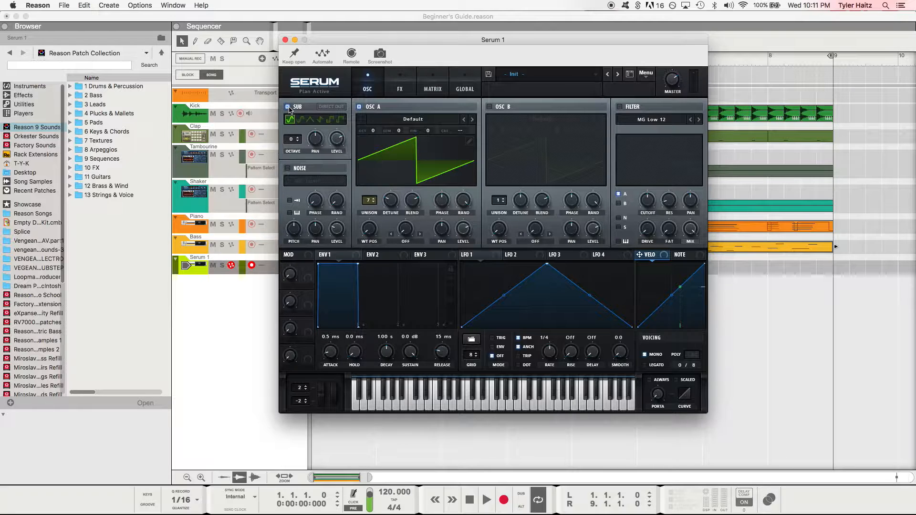
left_click(298, 141)
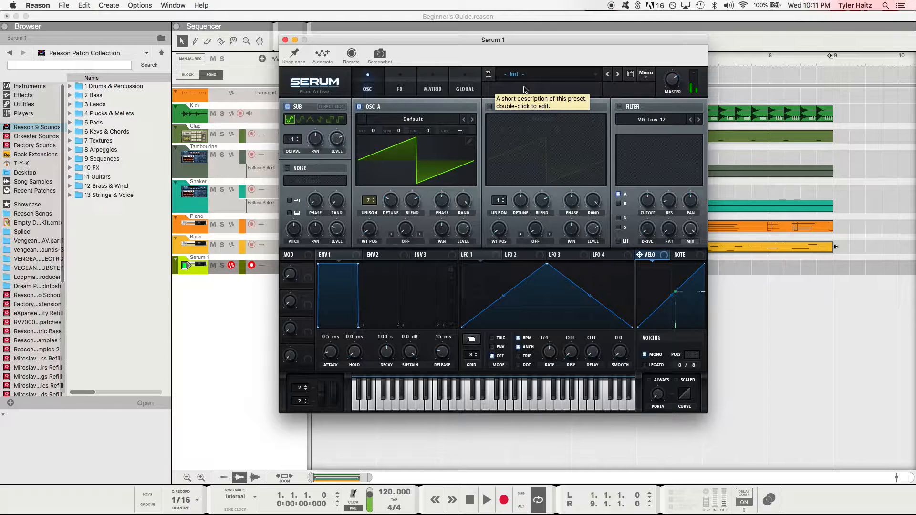
Step: Enable the MG Low 12 filter with a raised cutoff, and map Envelope 2, set to 662 ms decay and 0% sustain, to that cutoff
left_click(620, 107)
left_click_drag(652, 205, 656, 185)
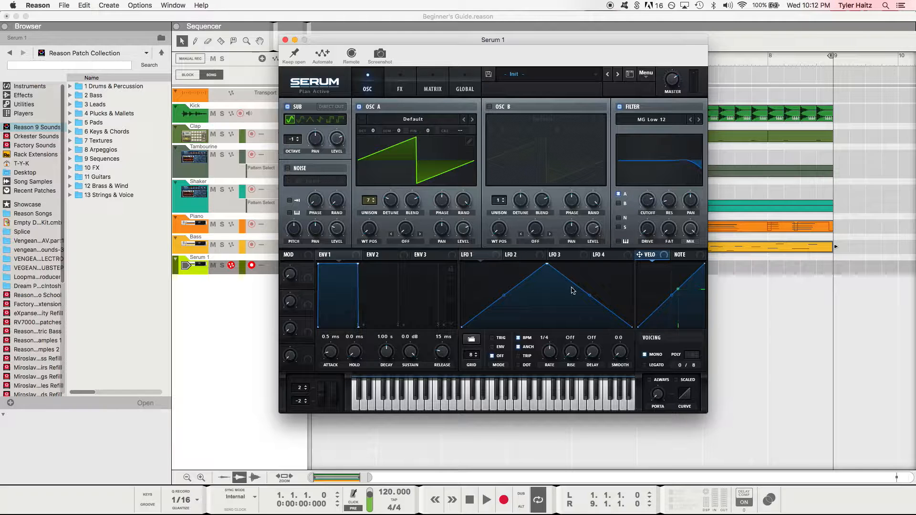
left_click(373, 258)
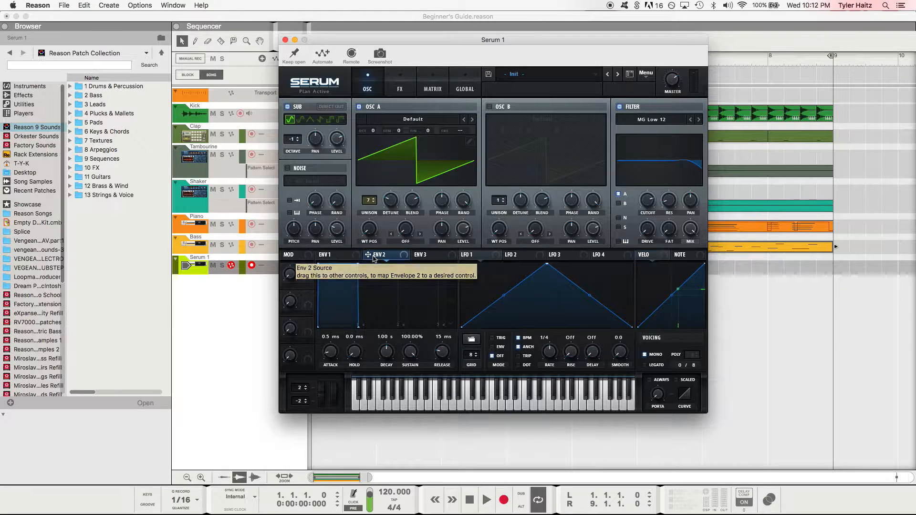
left_click(328, 254)
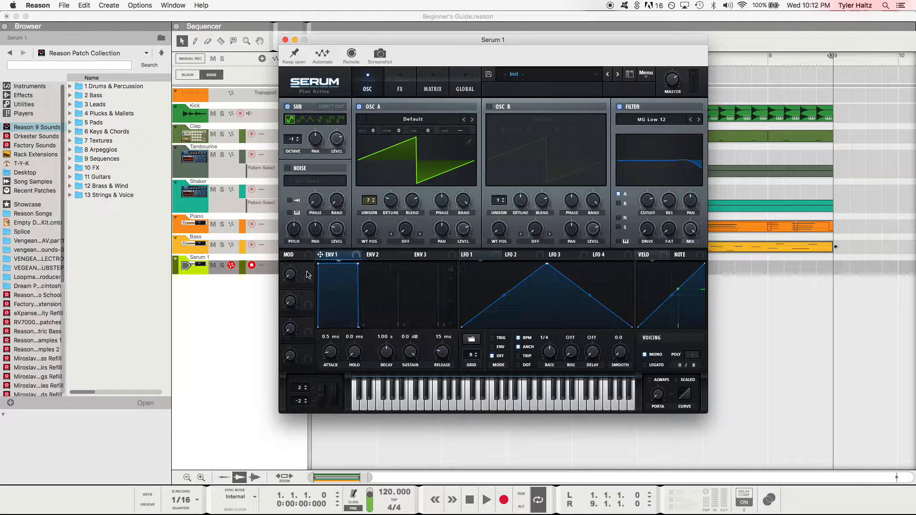
left_click(386, 258)
left_click_drag(358, 264, 345, 330)
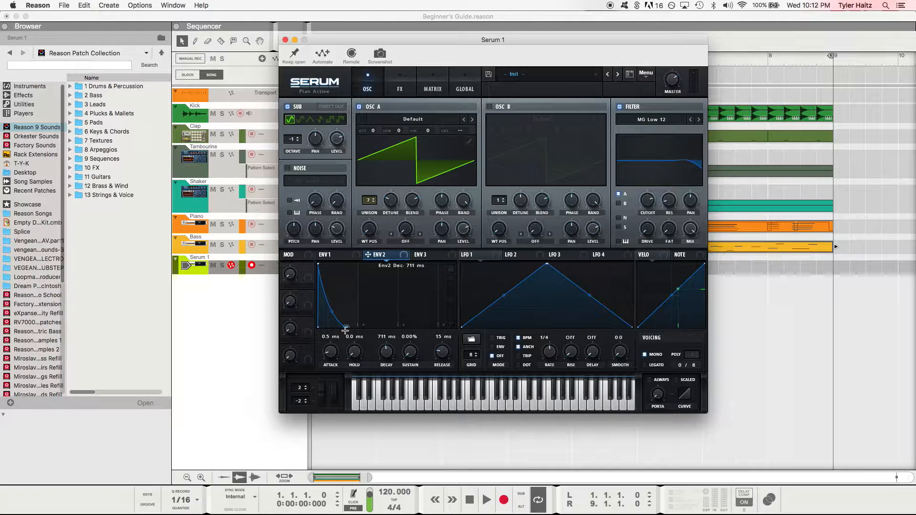
left_click_drag(344, 330, 342, 333)
left_click_drag(391, 260, 647, 209)
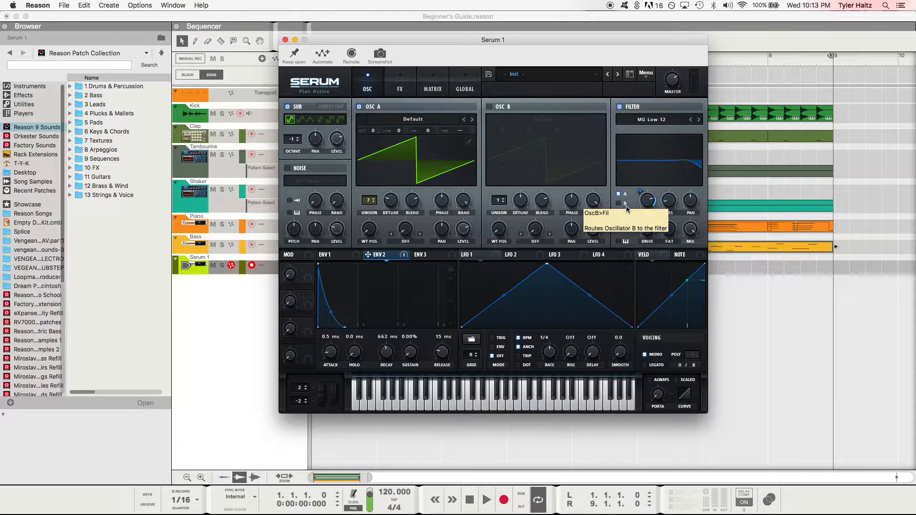
mouse_move(650, 207)
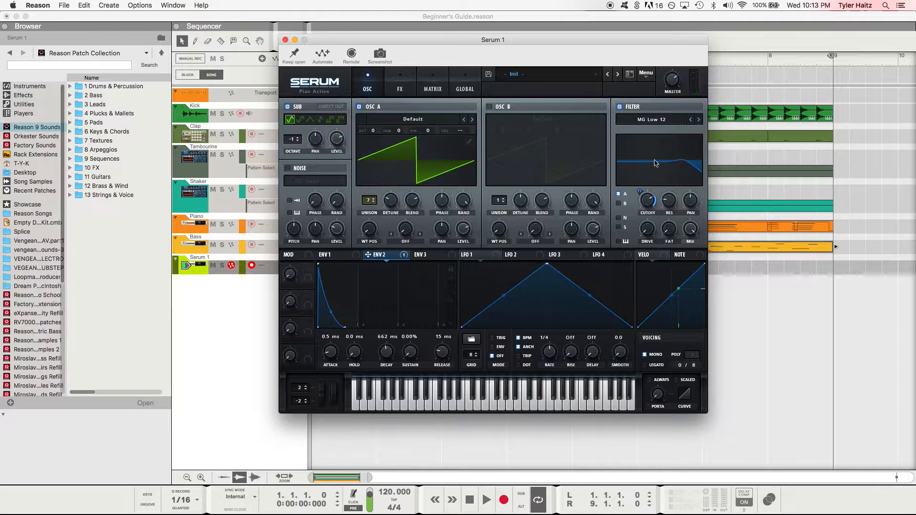
Step: Enable the Reverb, Compressor and Delay effects for the Serum lead sound and close the plugin window
left_click(400, 89)
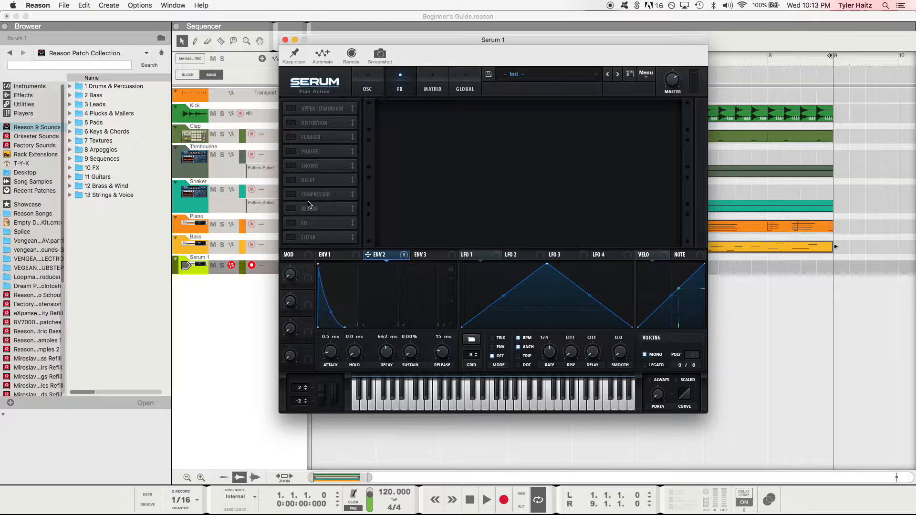
left_click(290, 209)
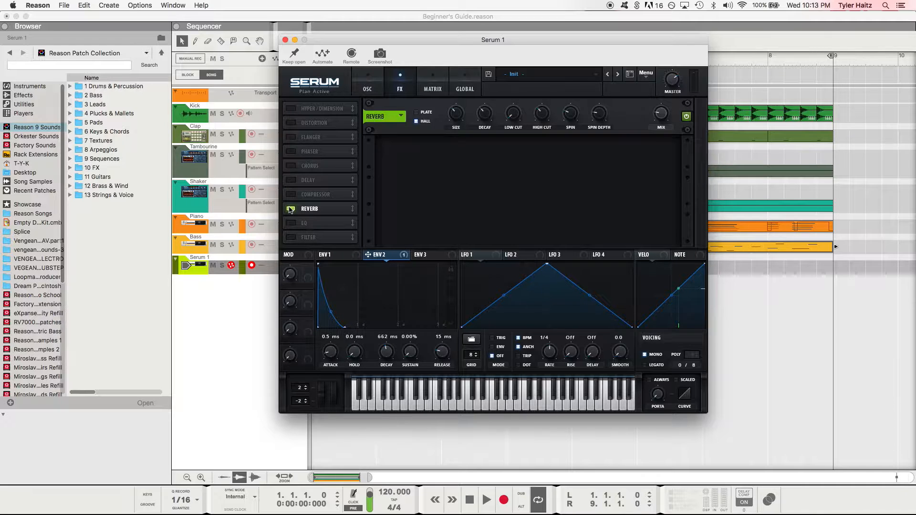
left_click(290, 194)
left_click(292, 180)
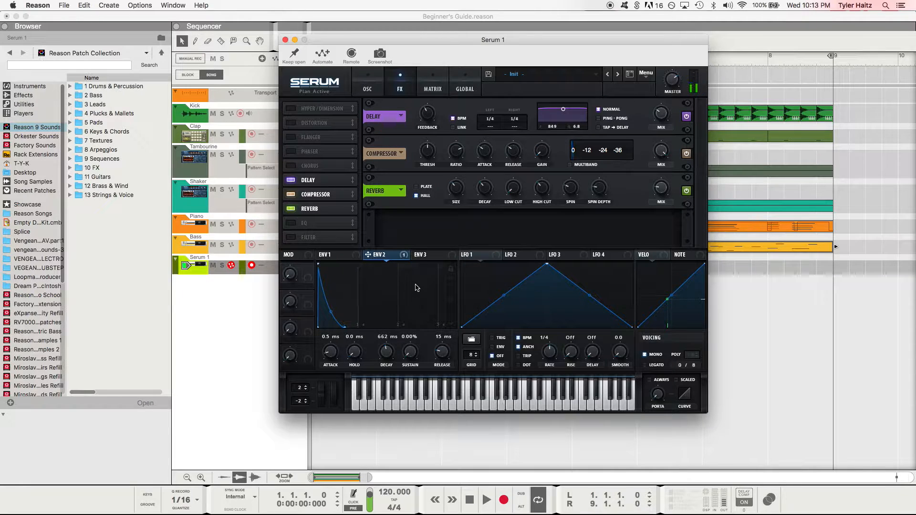
mouse_move(662, 118)
left_click(285, 40)
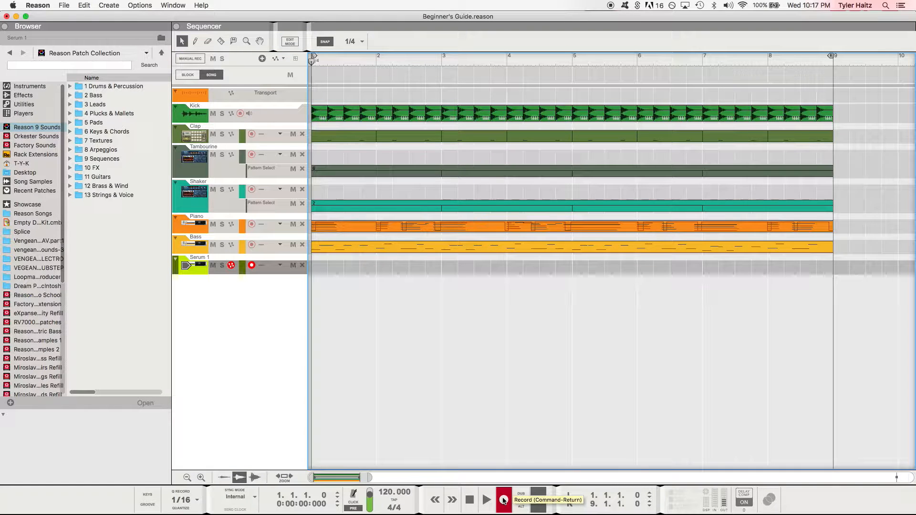
Step: Record an eight-bar lead melody on the Serum 1 track and quantize the recorded clip
left_click(503, 499)
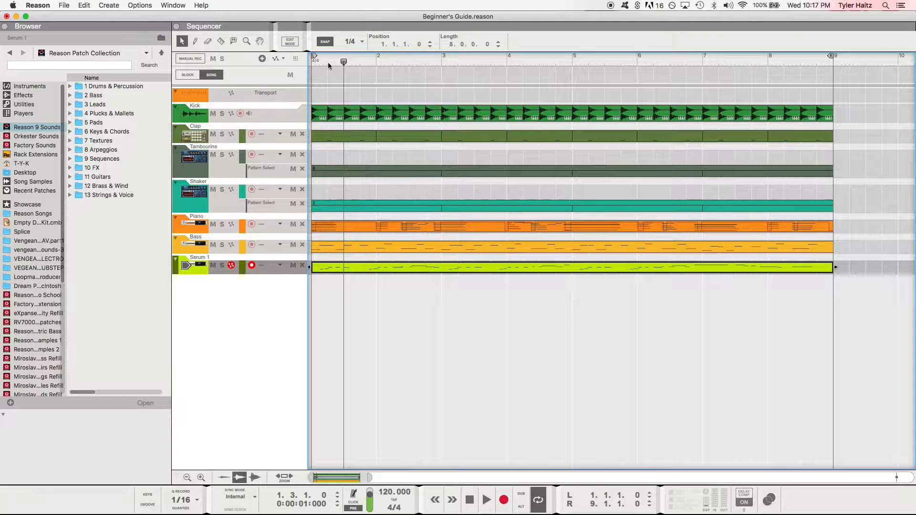
right_click(405, 267)
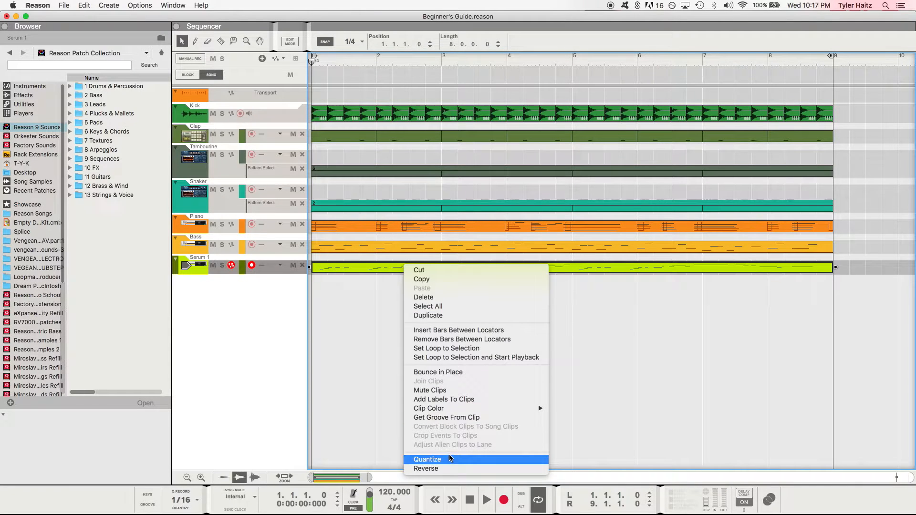
left_click(427, 459)
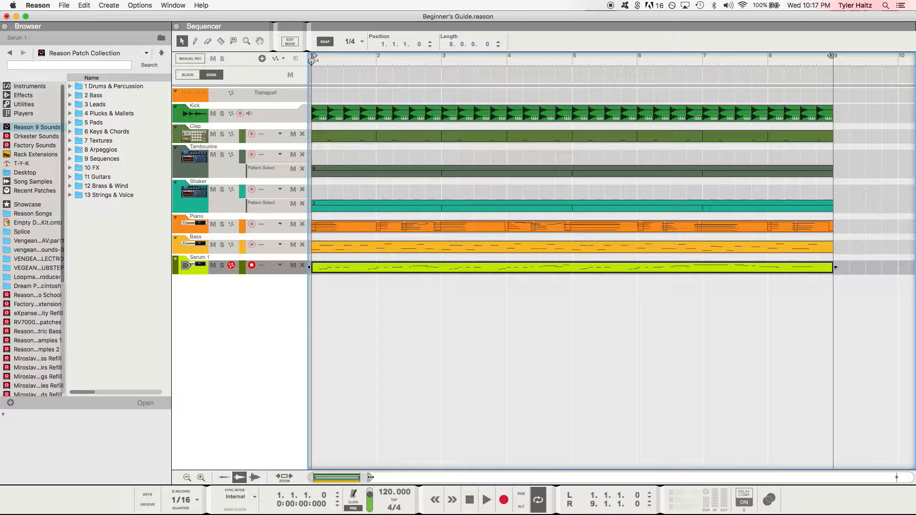
Step: In the lead clip's notes, move bar 2's long note back to beat 3 and the short D4 before it to position 2.2.4.180
double_click(362, 269)
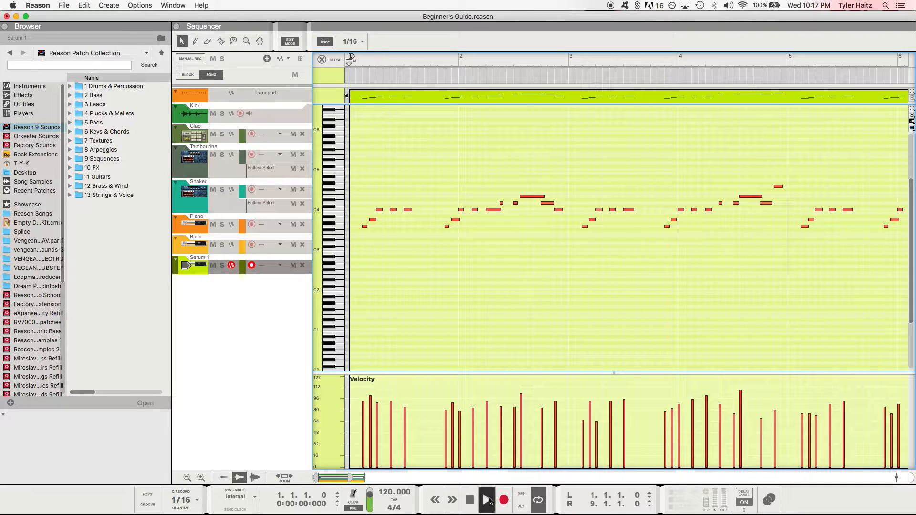
left_click(486, 500)
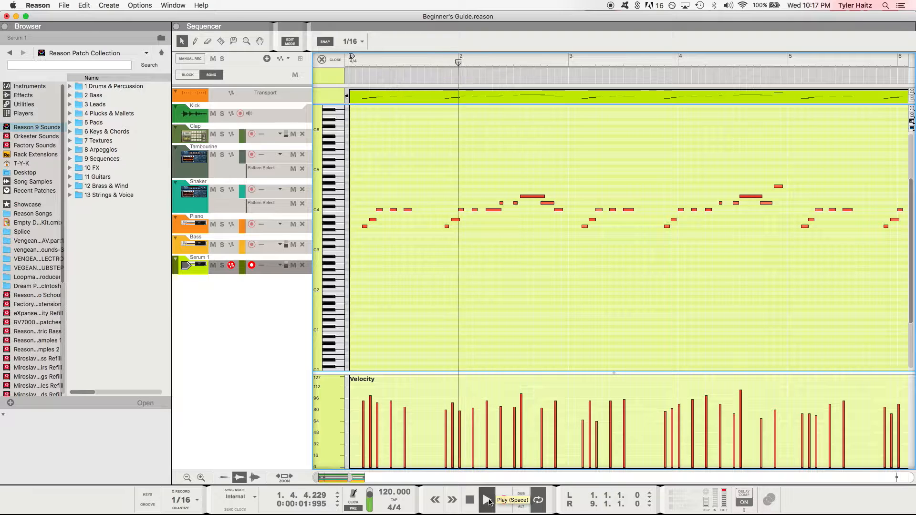
left_click(470, 500)
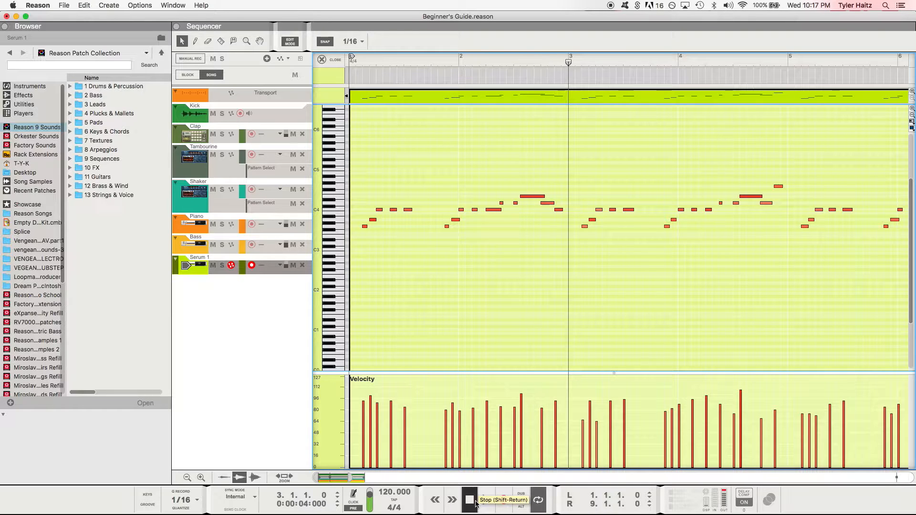
left_click(513, 62)
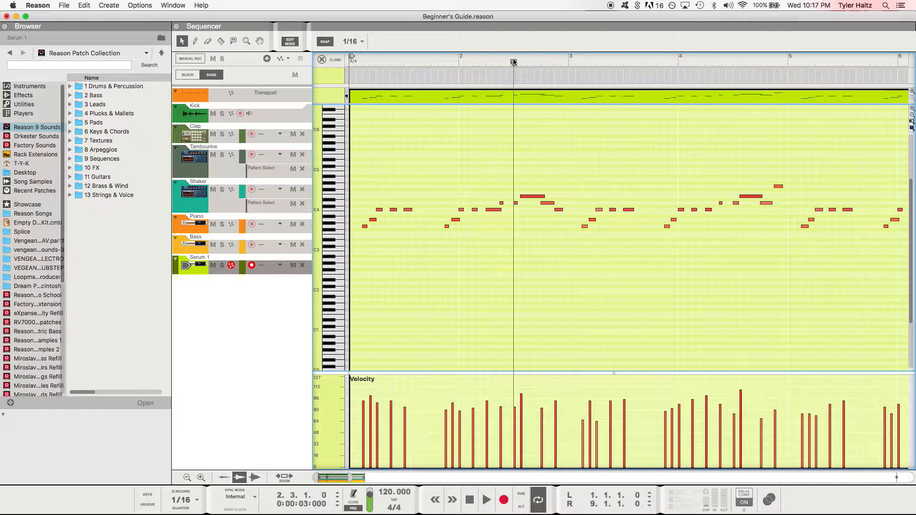
key("space")
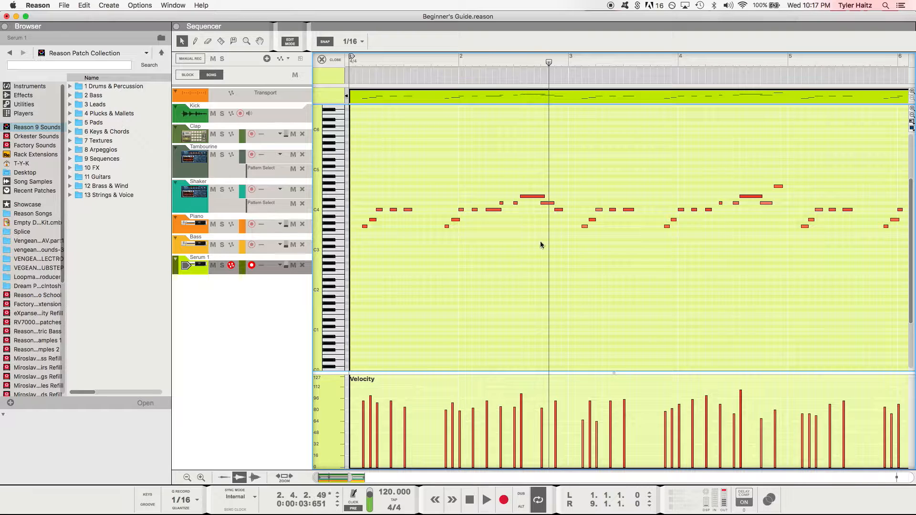
left_click_drag(528, 198, 516, 203)
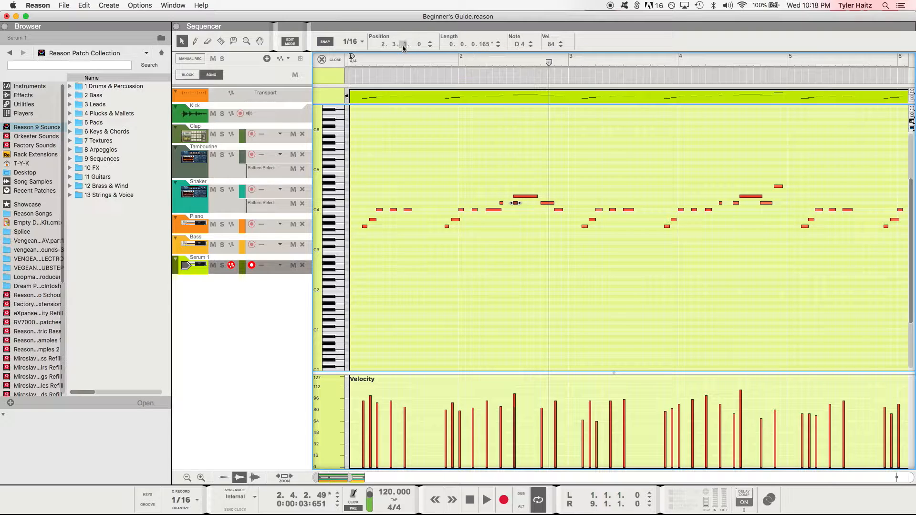
left_click_drag(418, 45, 418, 71)
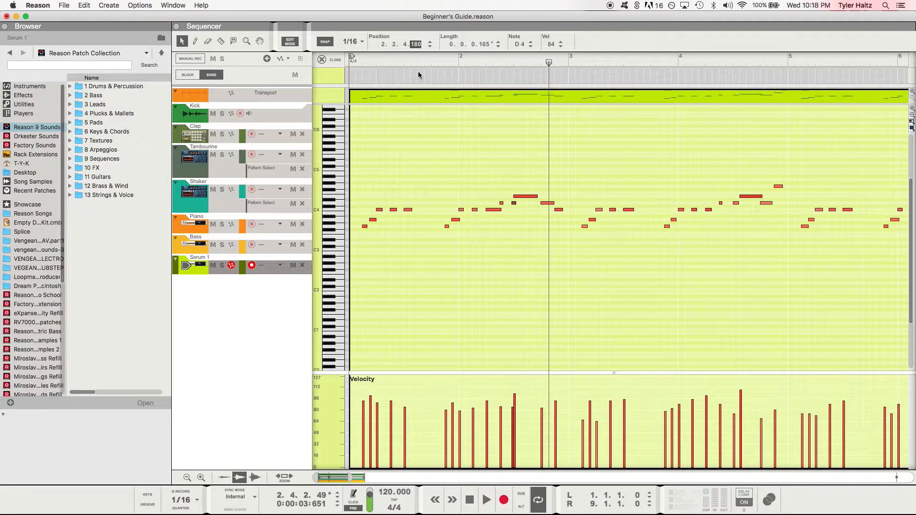
Step: Move the long note in bar 4 back to beat 3 and the short D4 before it to position 4.2.4.147
left_click(431, 62)
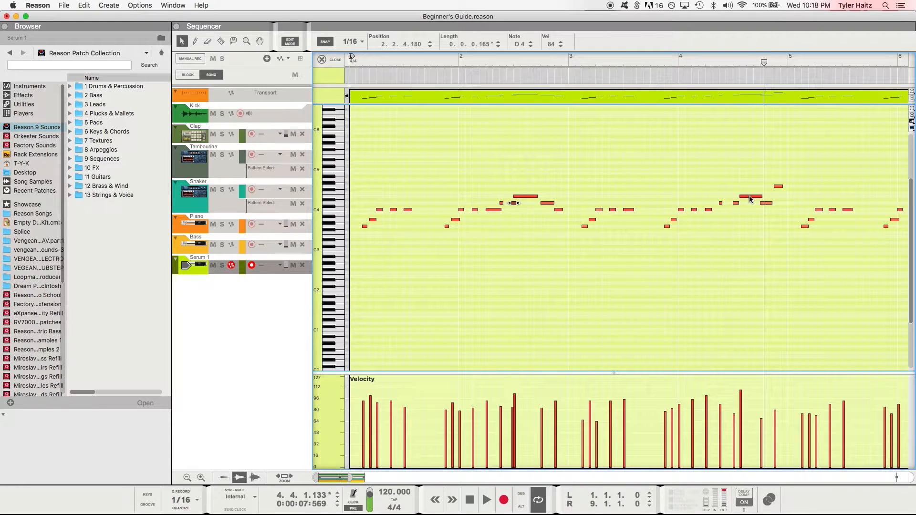
left_click(736, 58)
left_click_drag(745, 197, 738, 202)
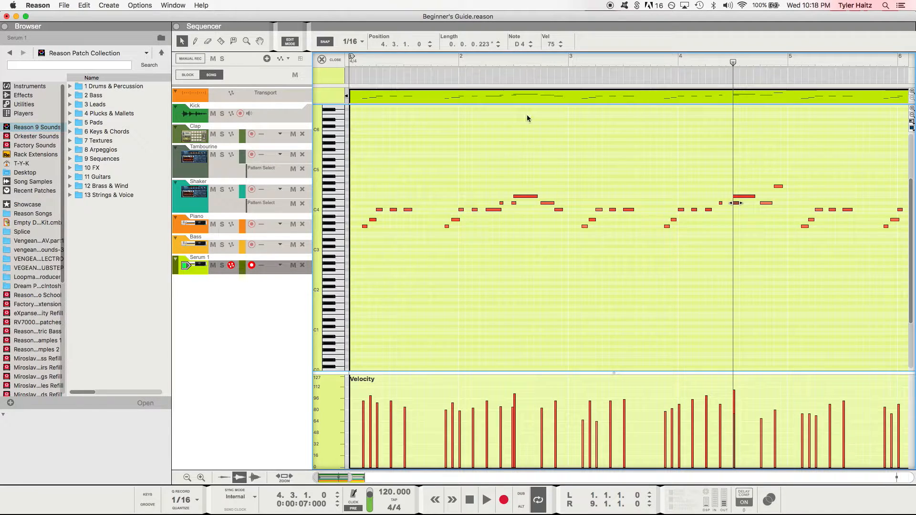
left_click_drag(412, 47, 419, 82)
left_click(686, 59)
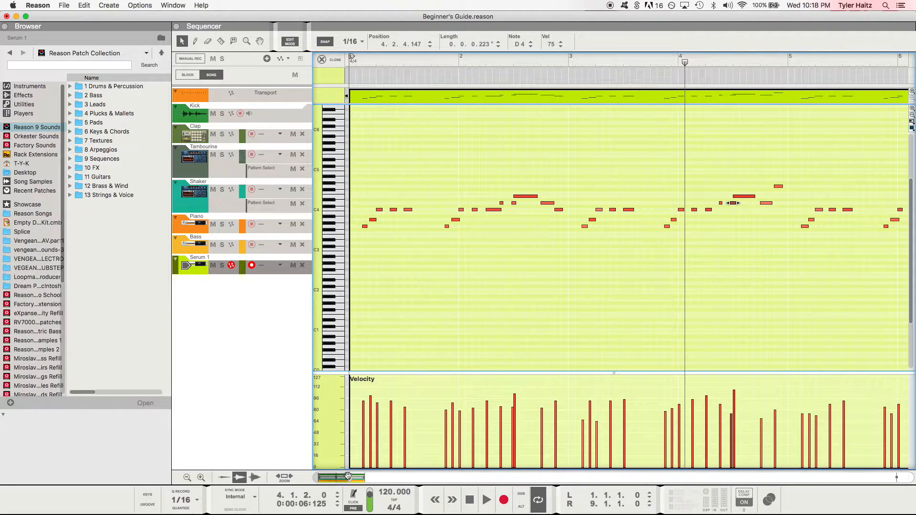
Step: Shift the long note in bar 6 back to beat 3 with its short lead-in note slightly earlier, and close the note editor
mouse_move(365, 478)
left_mouse_down()
mouse_move(388, 480)
mouse_move(359, 481)
left_mouse_up()
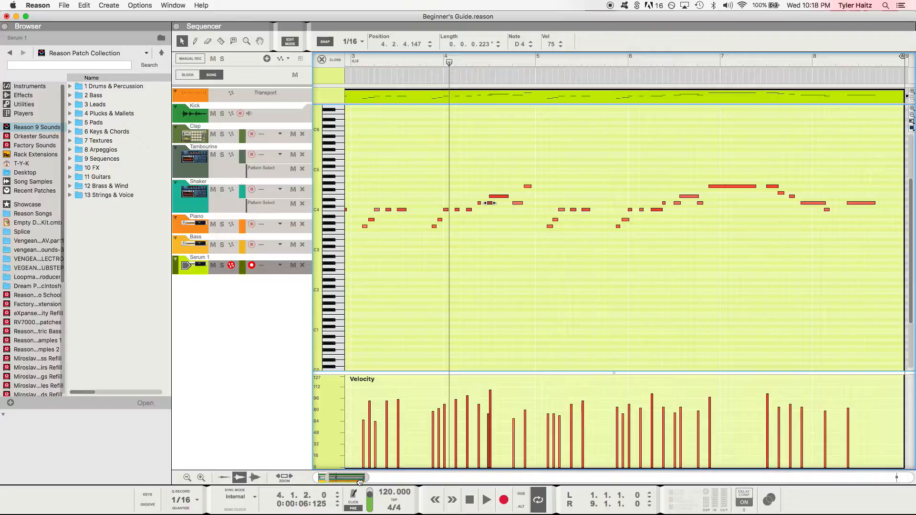
key("space")
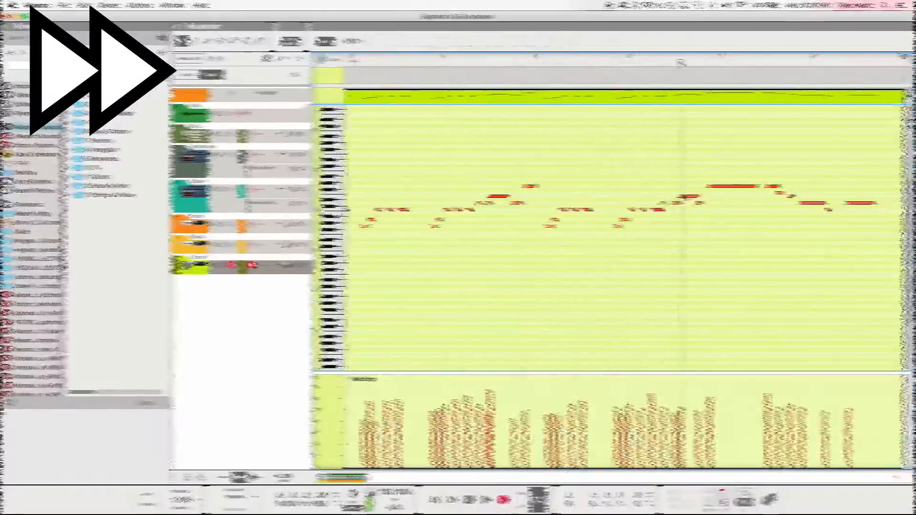
left_click(686, 197)
left_click_drag(687, 197, 679, 199)
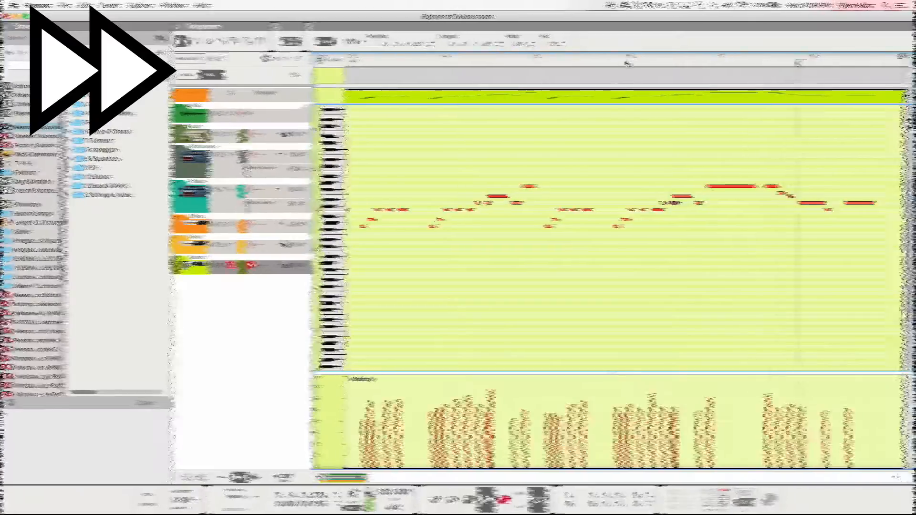
key("Escape")
key("space")
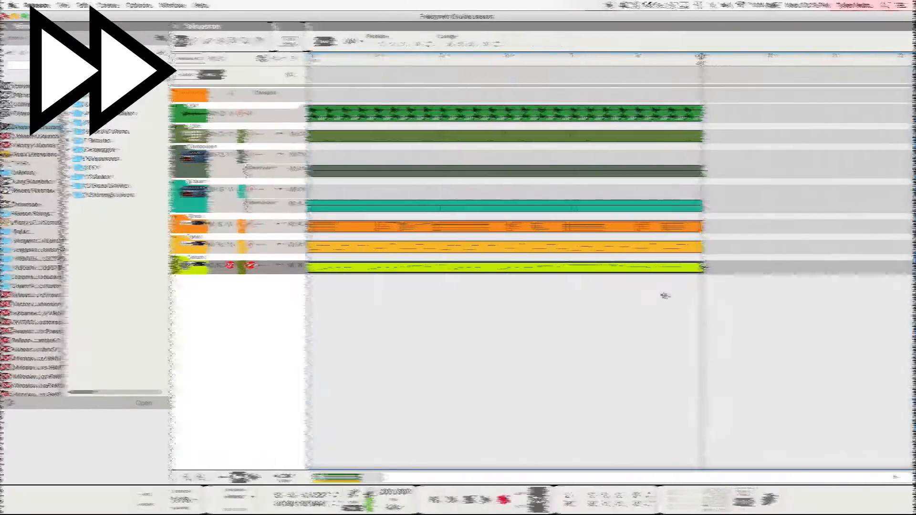
left_click_drag(359, 480, 352, 479)
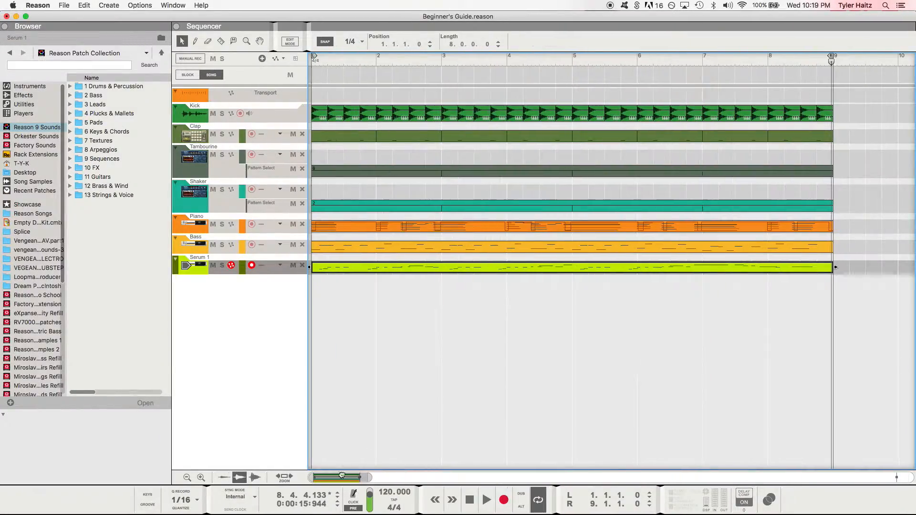
Step: Play the song from the start and balance it in the mixer, with Piano at about -1.5 dB and Serum 1 at about -1.84 dB
left_click(313, 60)
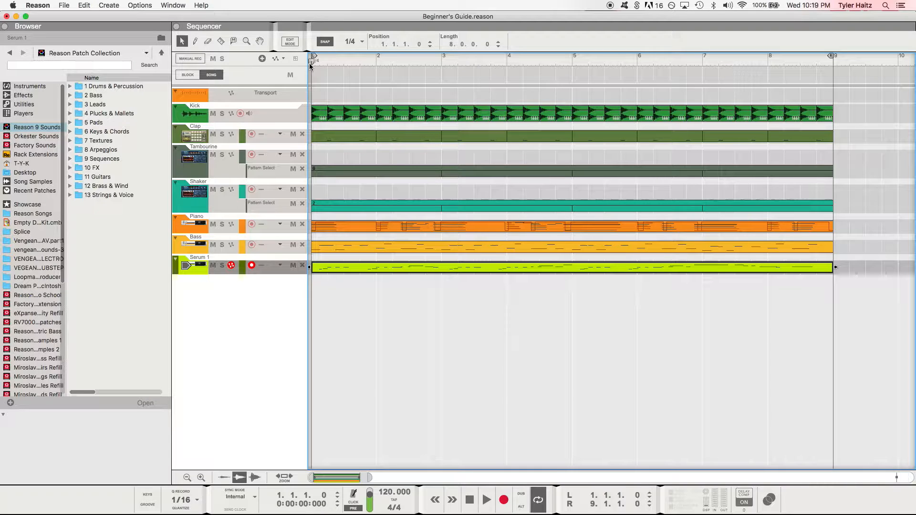
key("space")
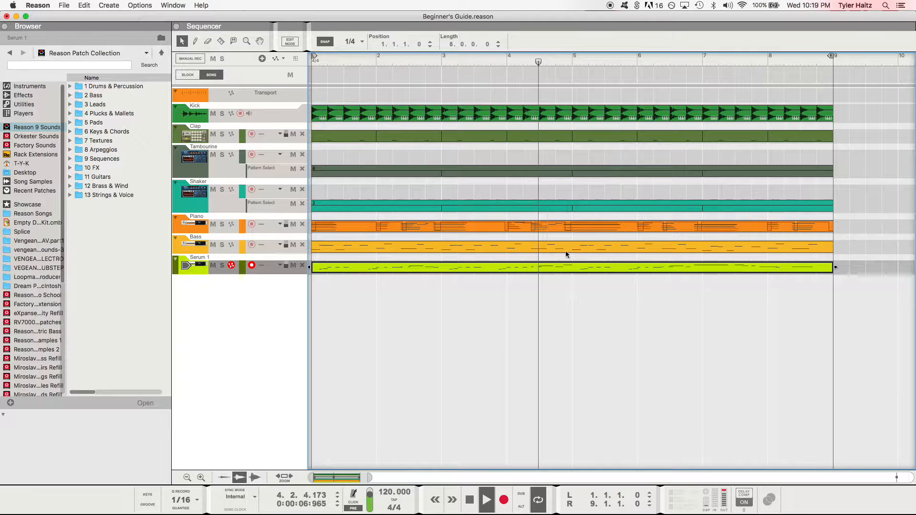
key("ctrl+Up")
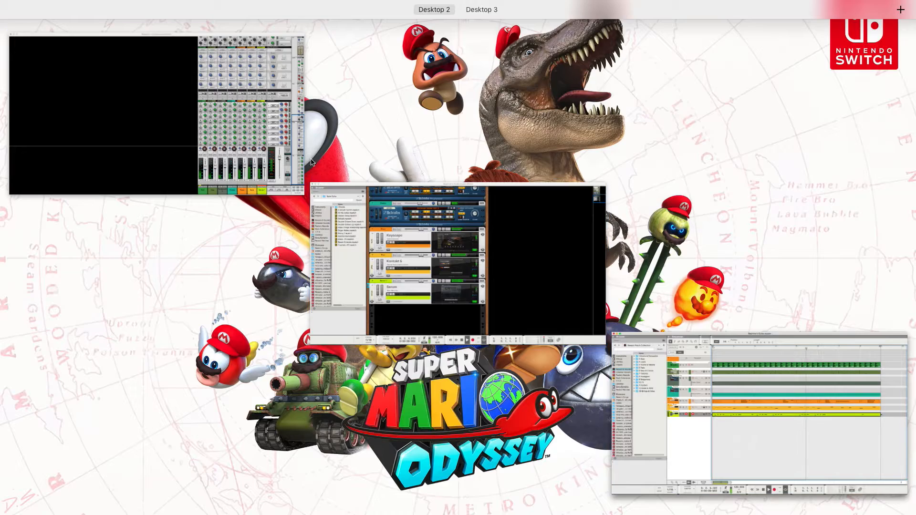
left_click(539, 323)
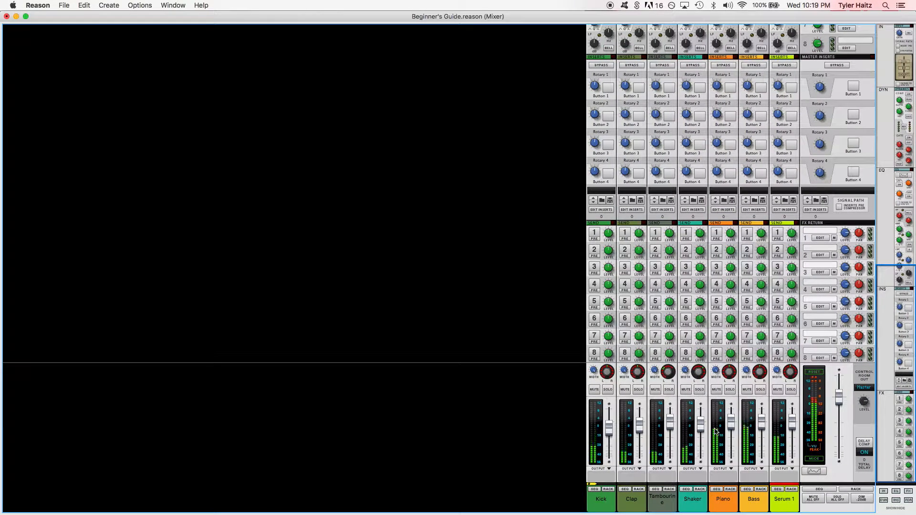
left_click(735, 428)
left_click_drag(734, 429, 734, 434)
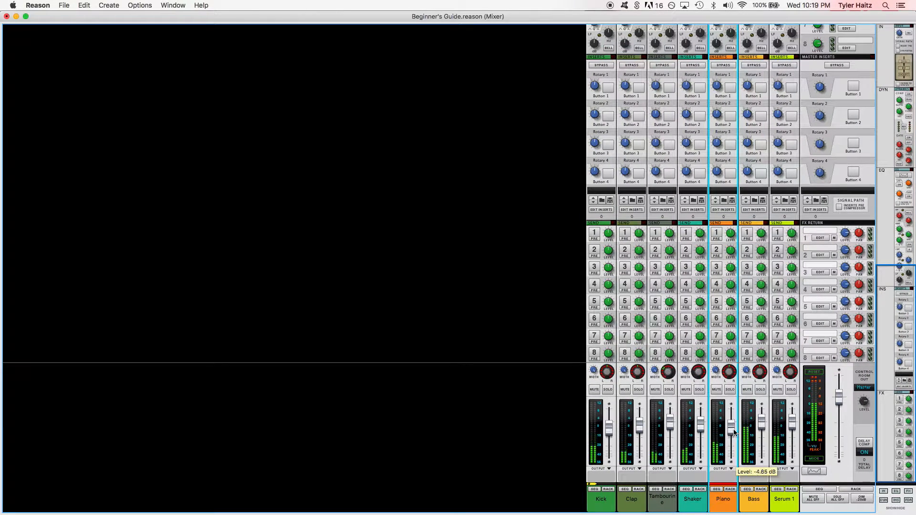
left_click_drag(792, 422, 792, 429)
left_click_drag(733, 432, 734, 428)
left_click(760, 428)
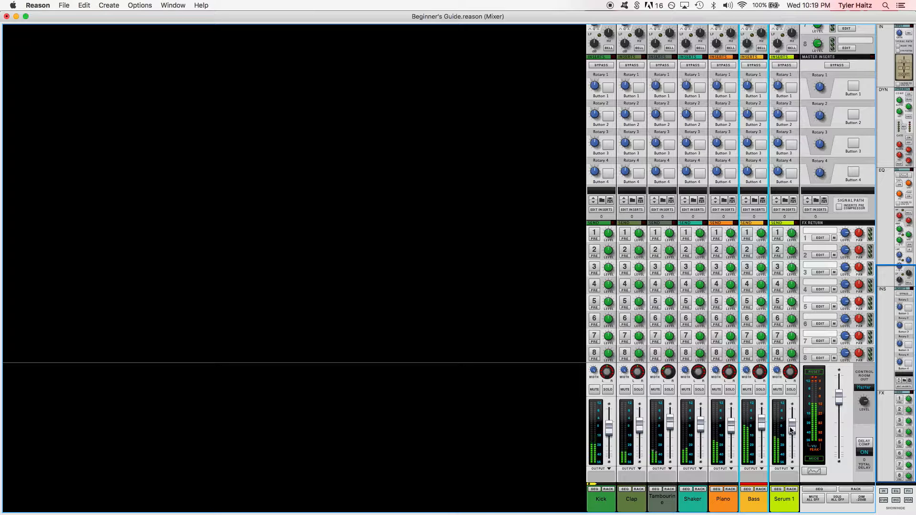
left_click(734, 428)
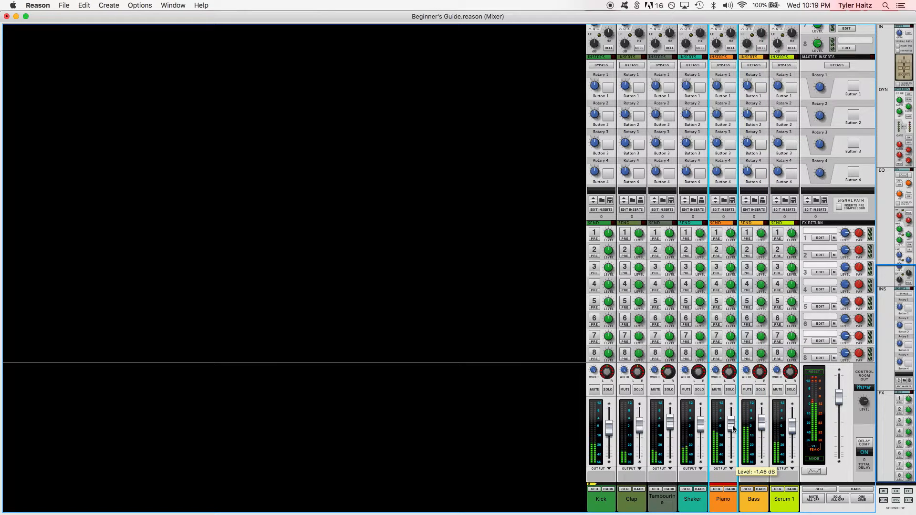
left_click_drag(734, 428, 734, 427)
left_click(793, 428)
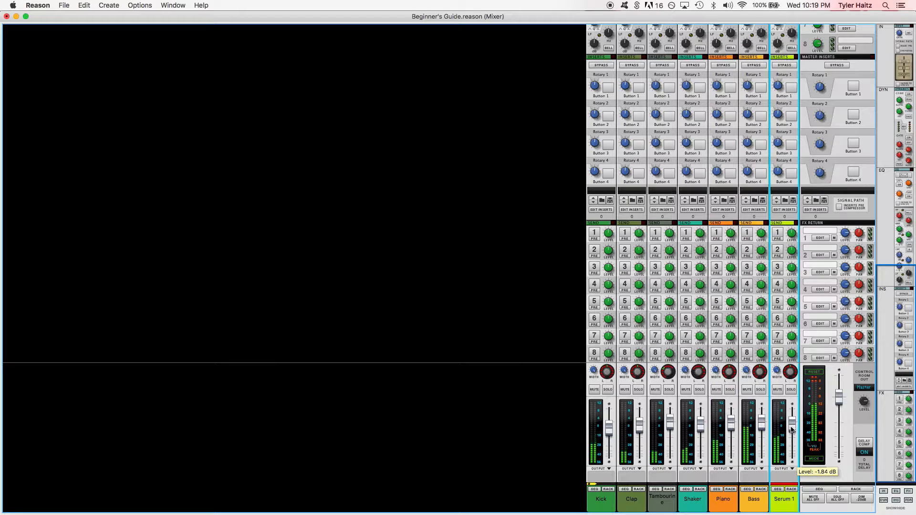
Step: Return to the sequencer window, stop playback and move the playhead to the start of the song
key("ctrl+Up")
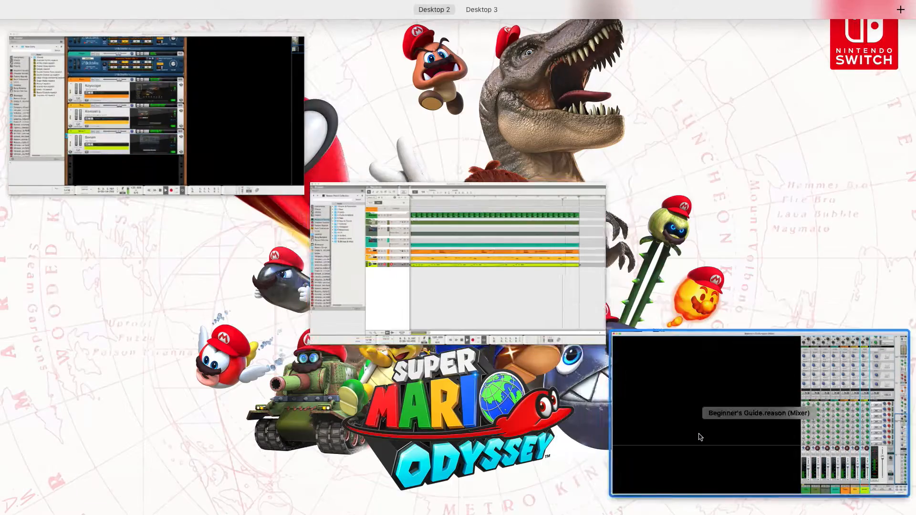
left_click(416, 223)
key("space")
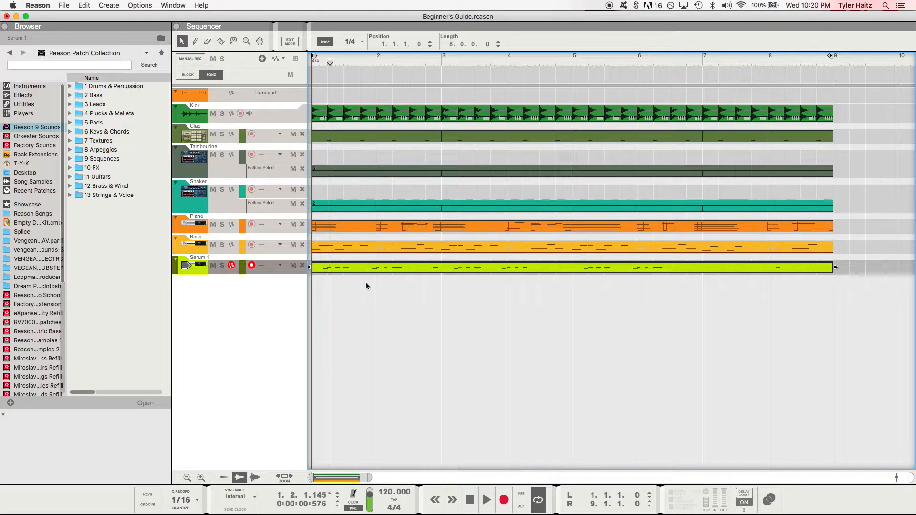
mouse_move(330, 61)
left_mouse_down()
mouse_move(457, 61)
mouse_move(283, 65)
left_mouse_up()
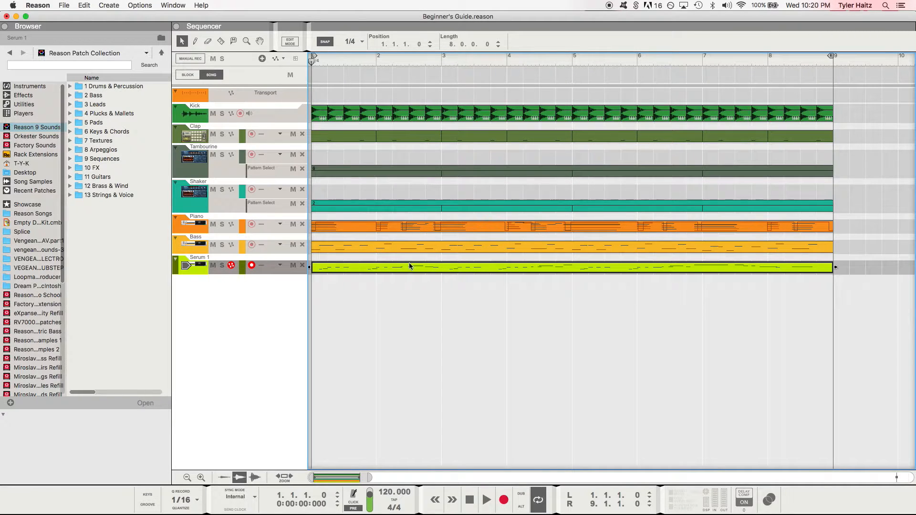